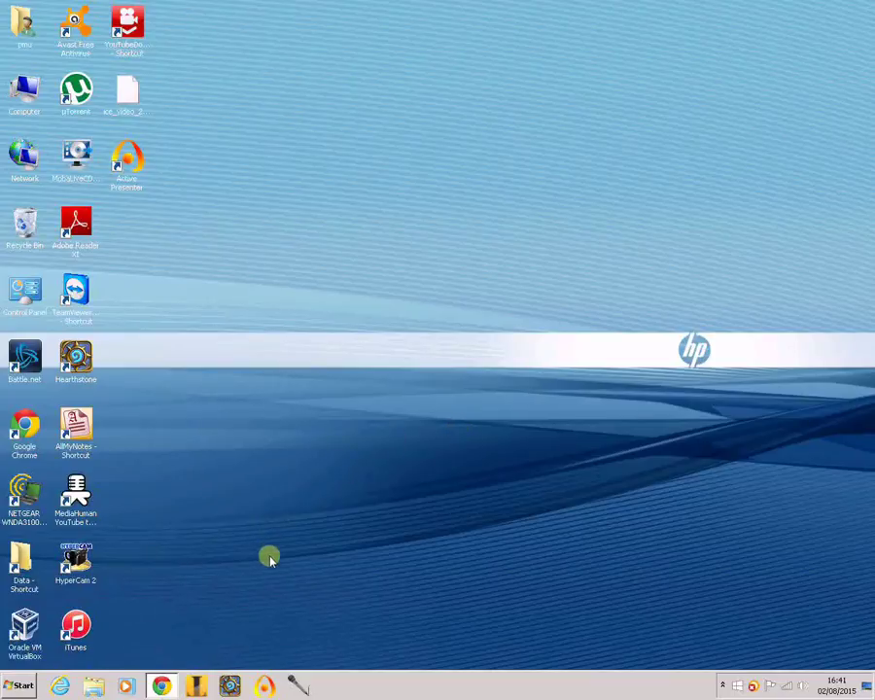
Step: Download the FastStone Capture 5.3 (Fr) installer from gratilog.net in Chrome and launch it
click(164, 688)
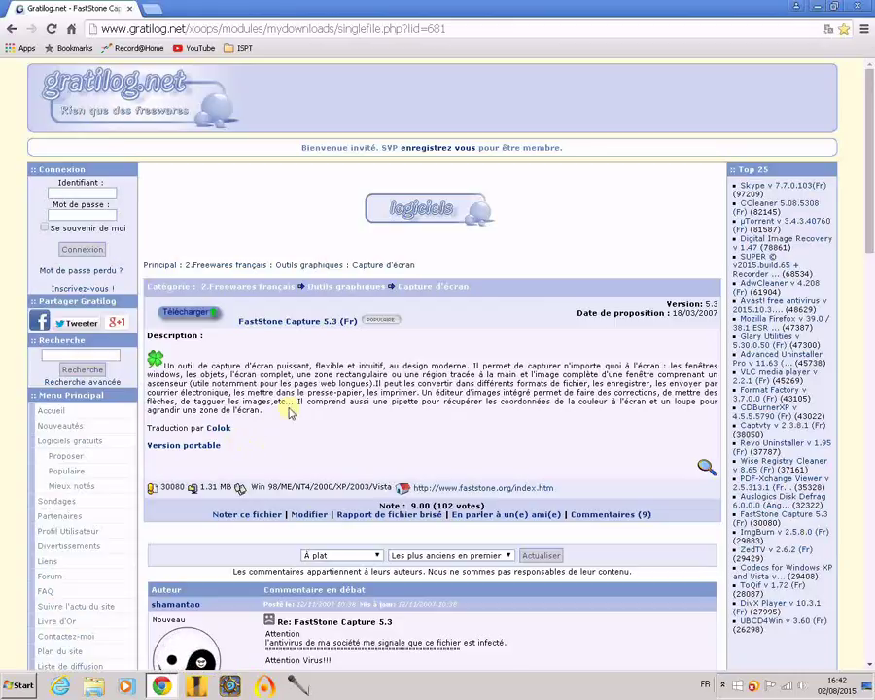
click(192, 316)
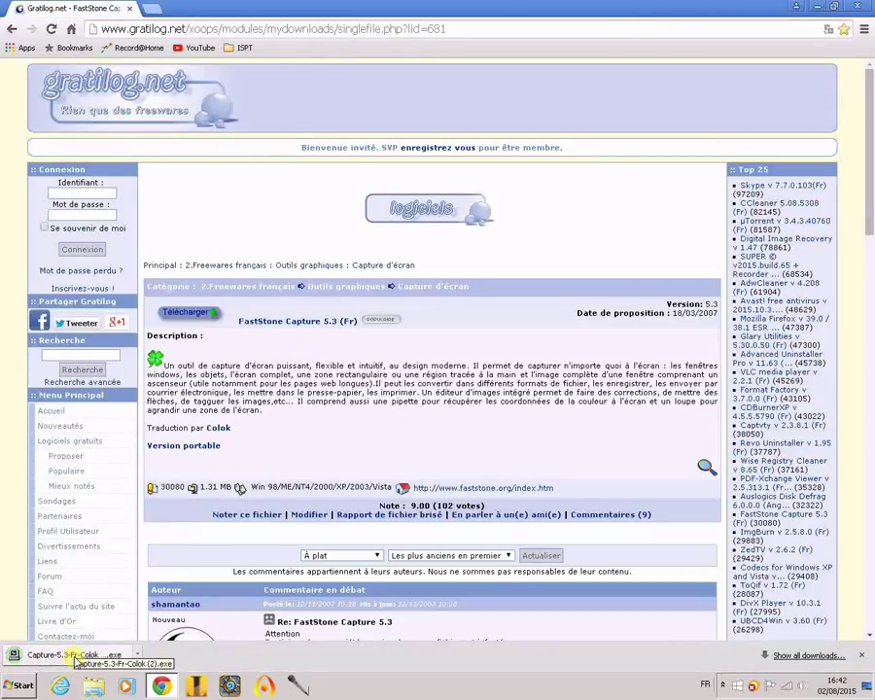
click(75, 659)
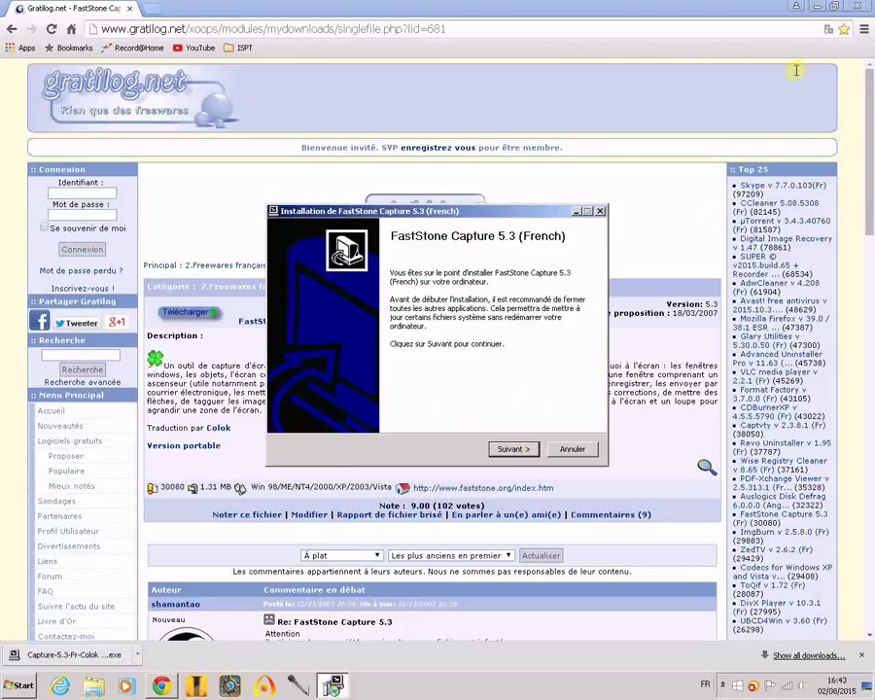
click(857, 7)
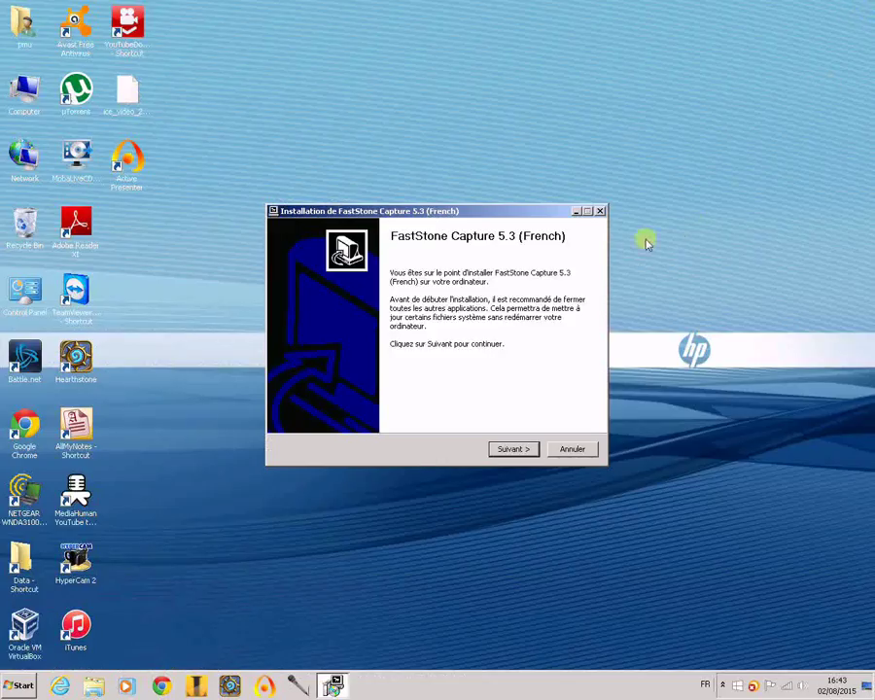
Step: Install FastStone Capture 5.3 (French), accepting the licence and launching the program at the end
click(516, 450)
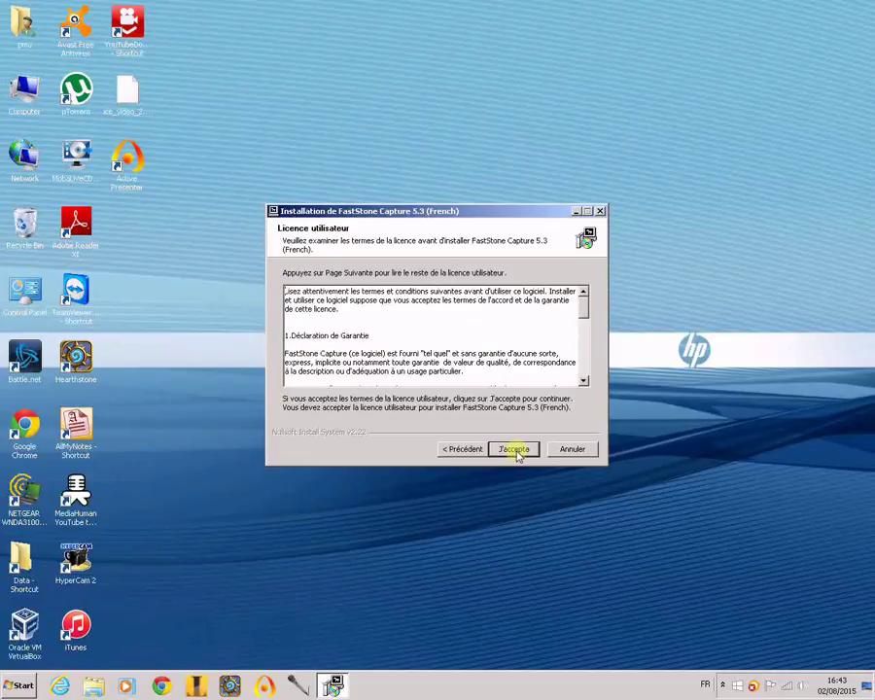
click(516, 451)
click(513, 451)
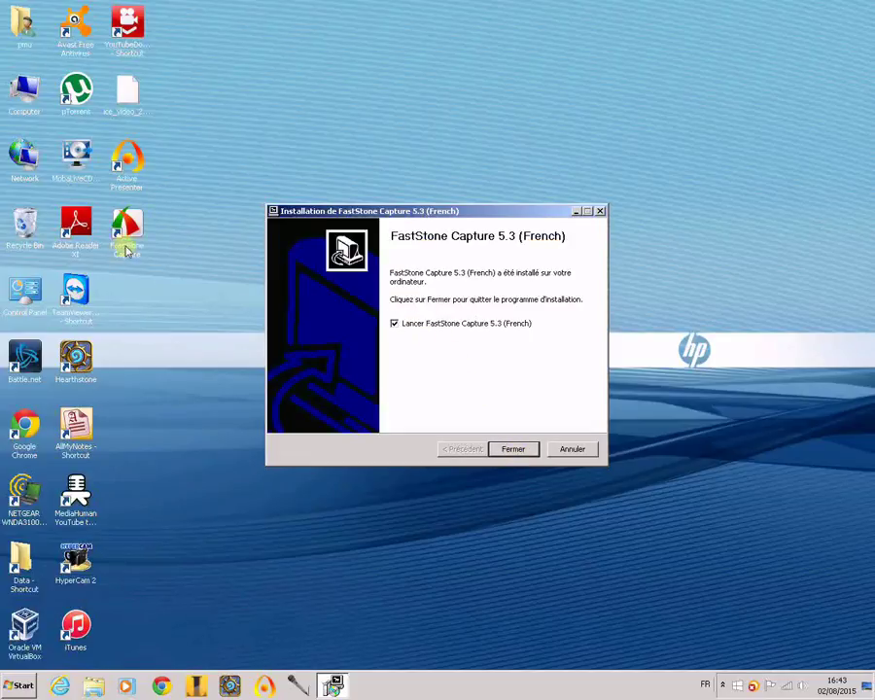
click(514, 451)
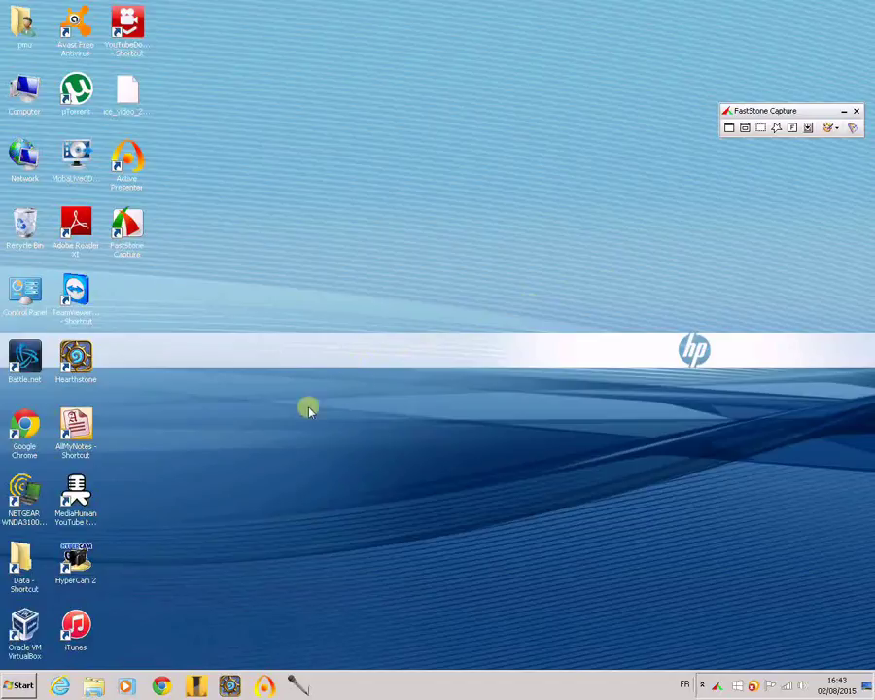
Step: Open the Libraries window in Windows Explorer and capture it as the active window, closing the capture unsaved
click(94, 687)
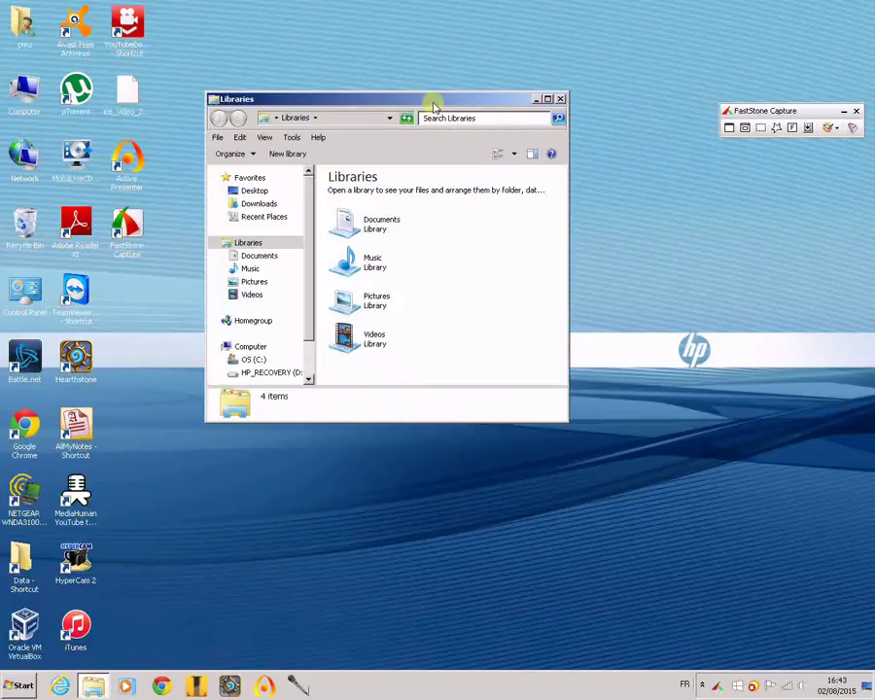
click(729, 130)
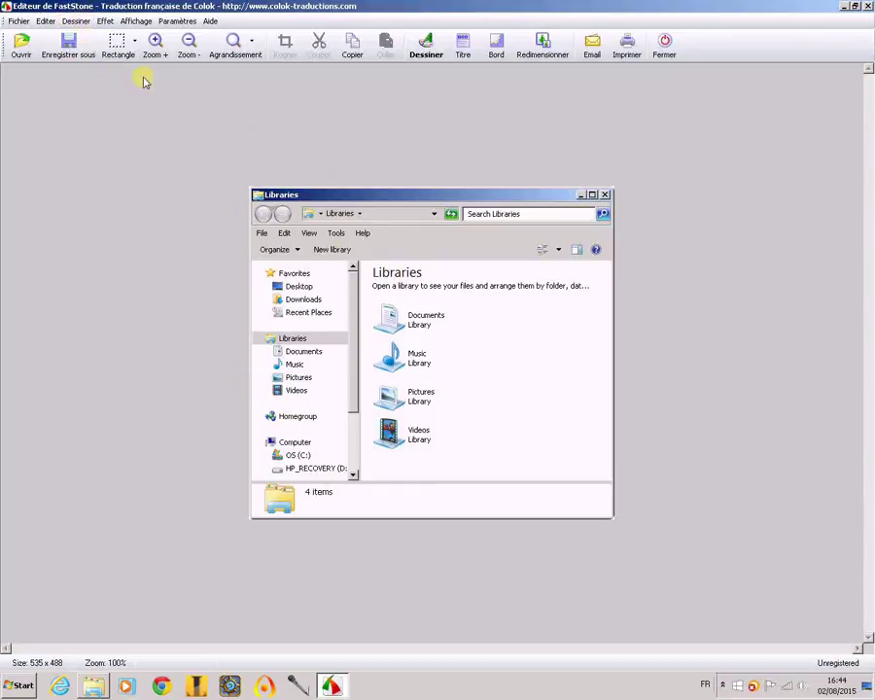
click(48, 23)
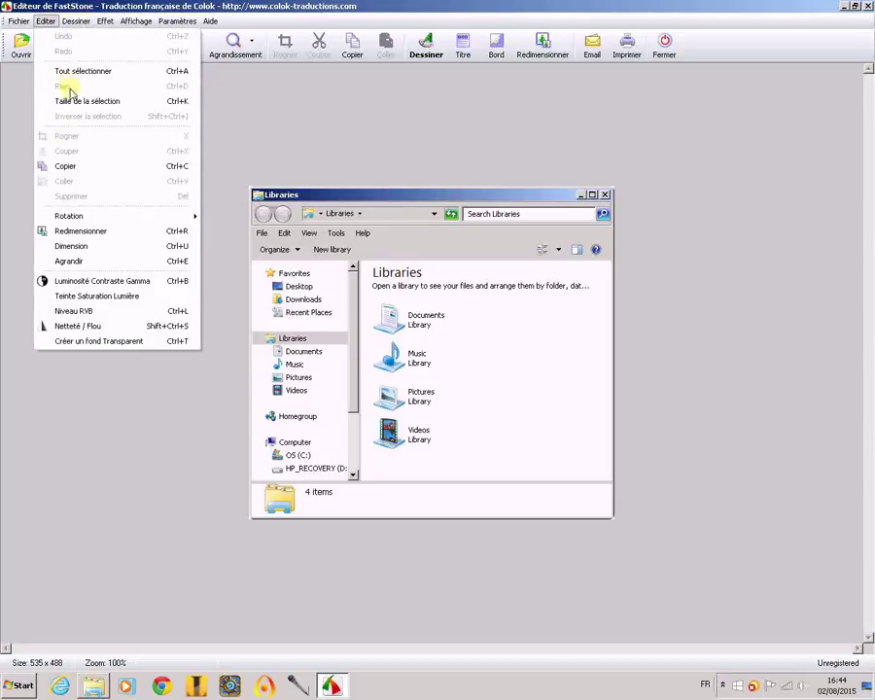
click(273, 123)
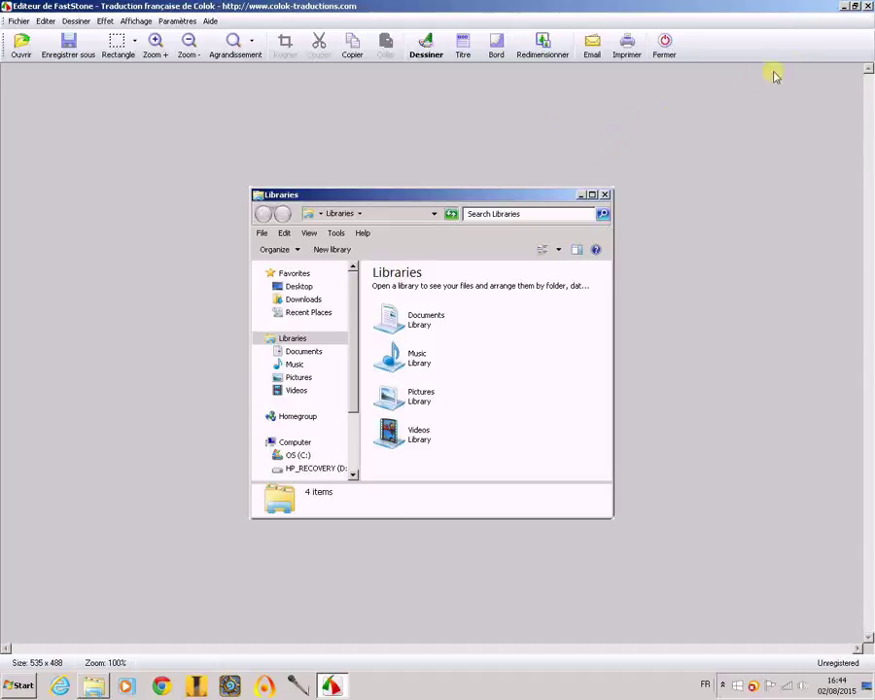
click(867, 10)
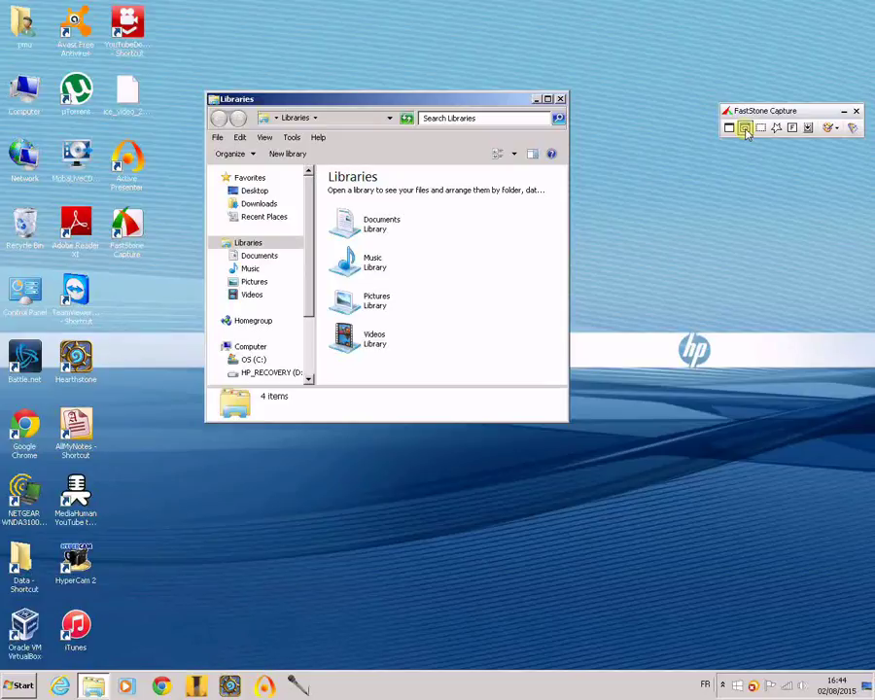
Step: Capture only the menu bar of the Libraries window as a window object and close the capture unsaved
click(745, 129)
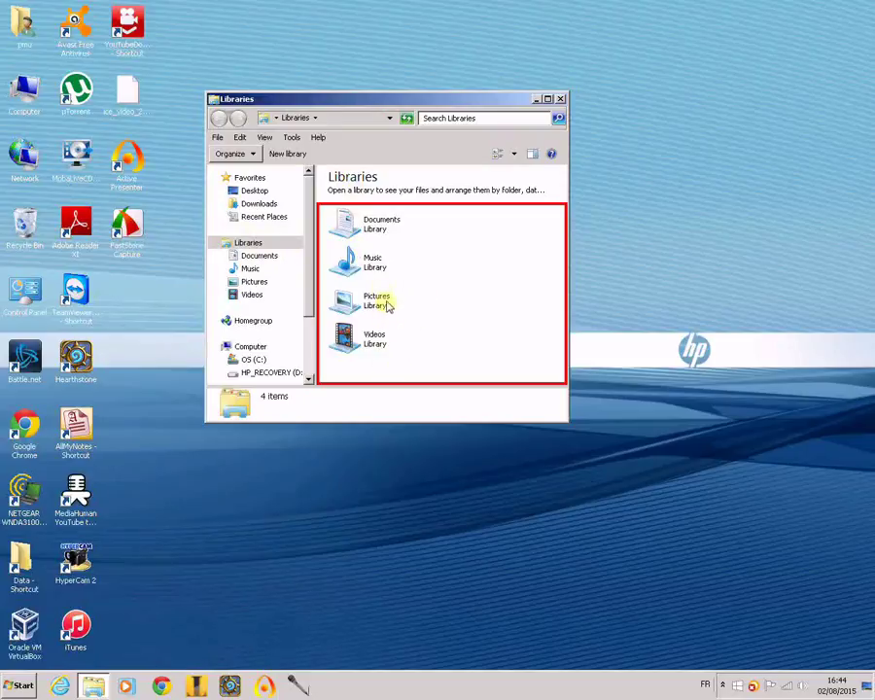
click(297, 142)
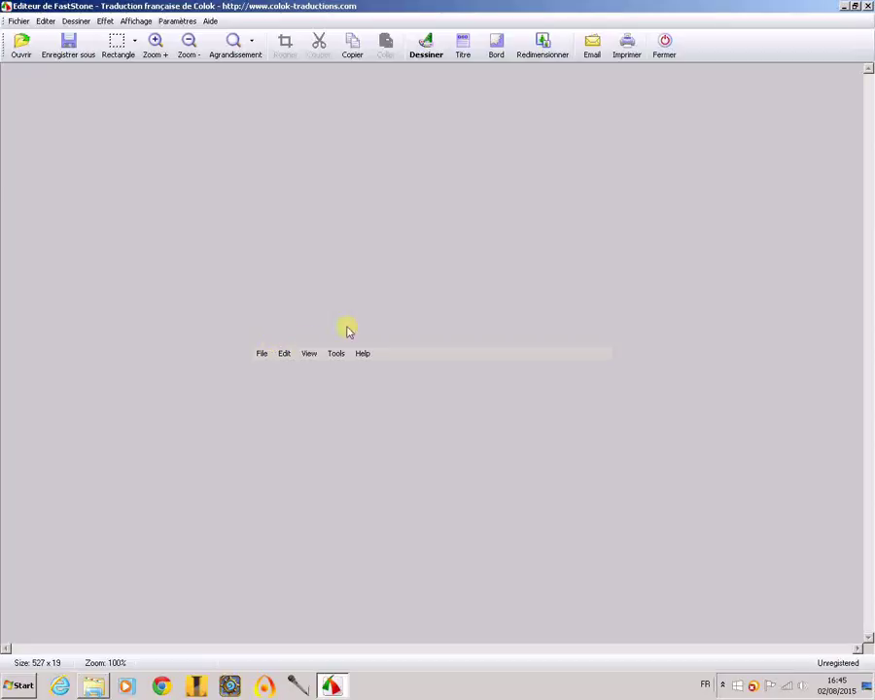
click(867, 6)
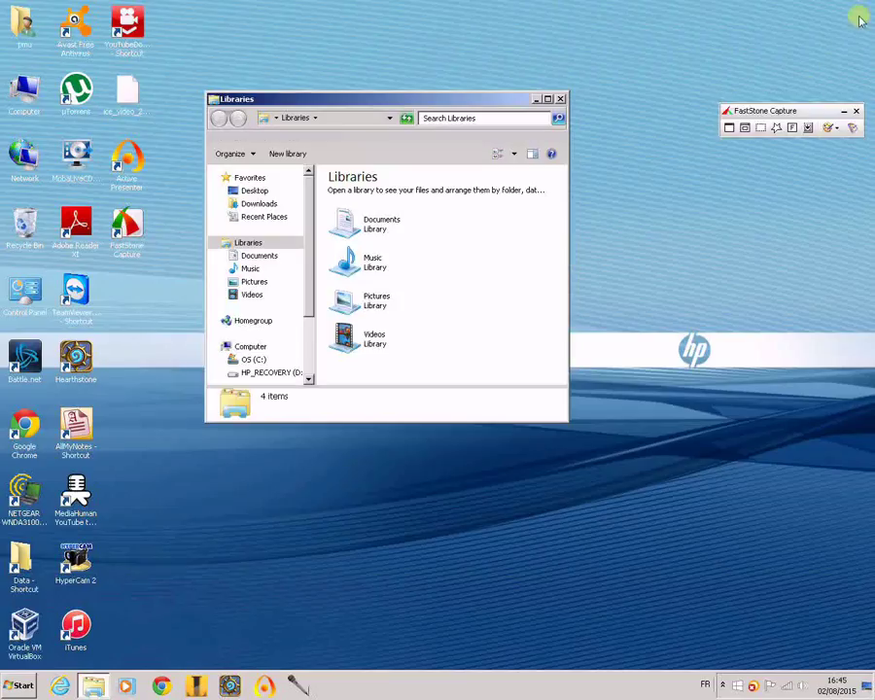
Step: Capture a rectangular region of about 531 x 22 pixels around the Libraries window's menu bar
click(763, 131)
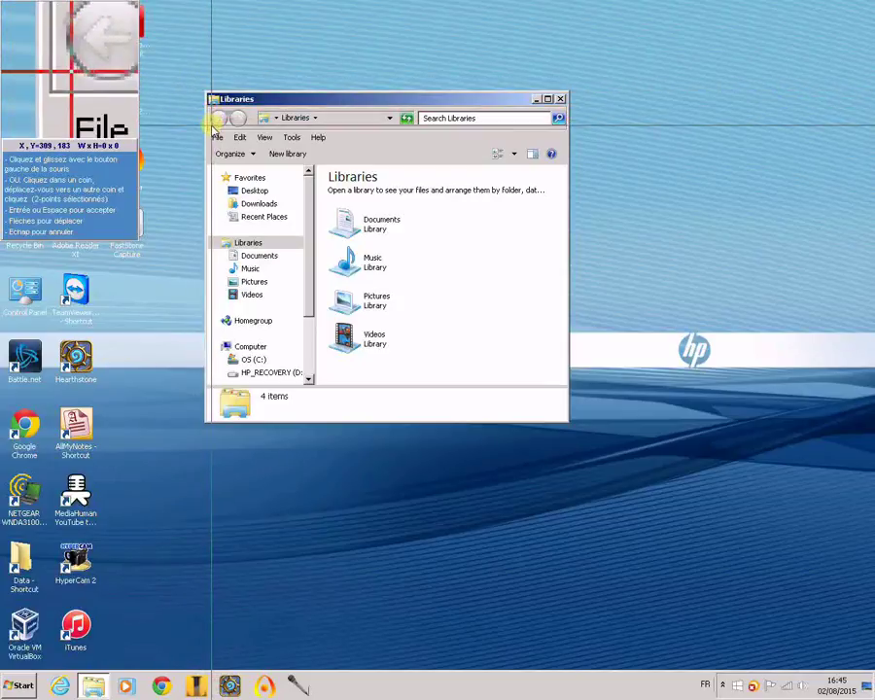
drag(208, 128, 571, 149)
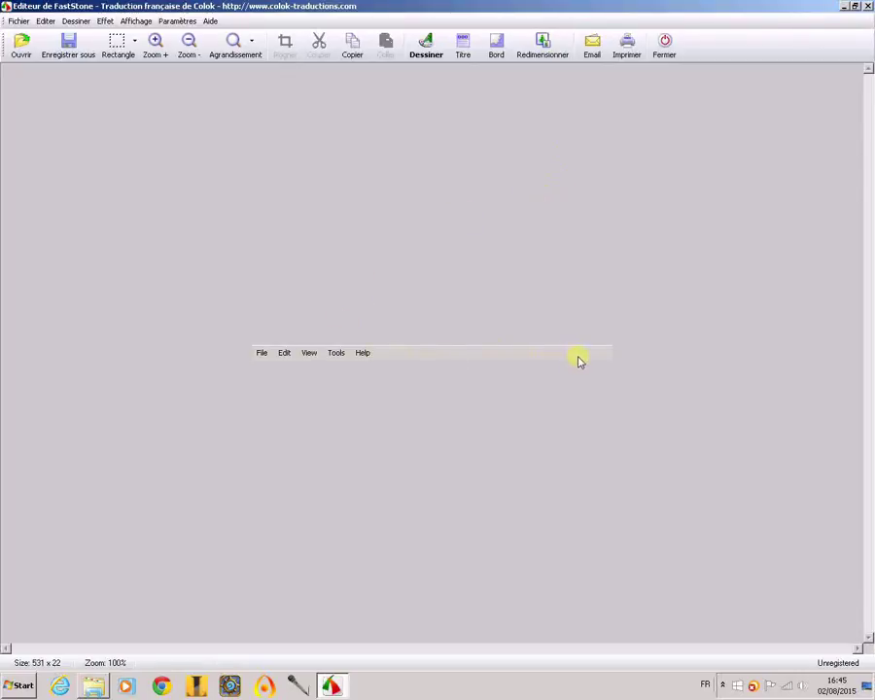
click(46, 22)
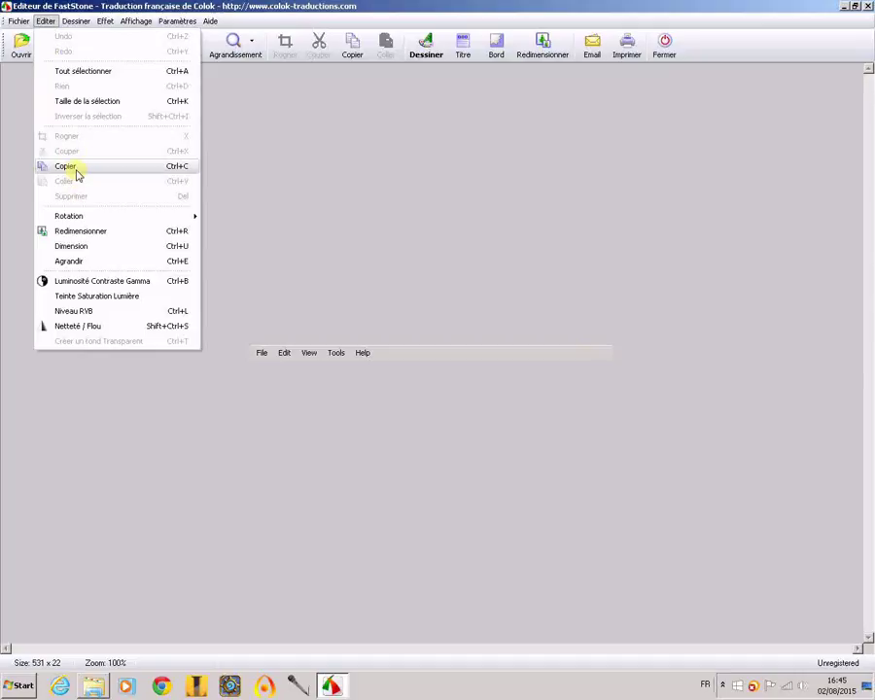
click(113, 175)
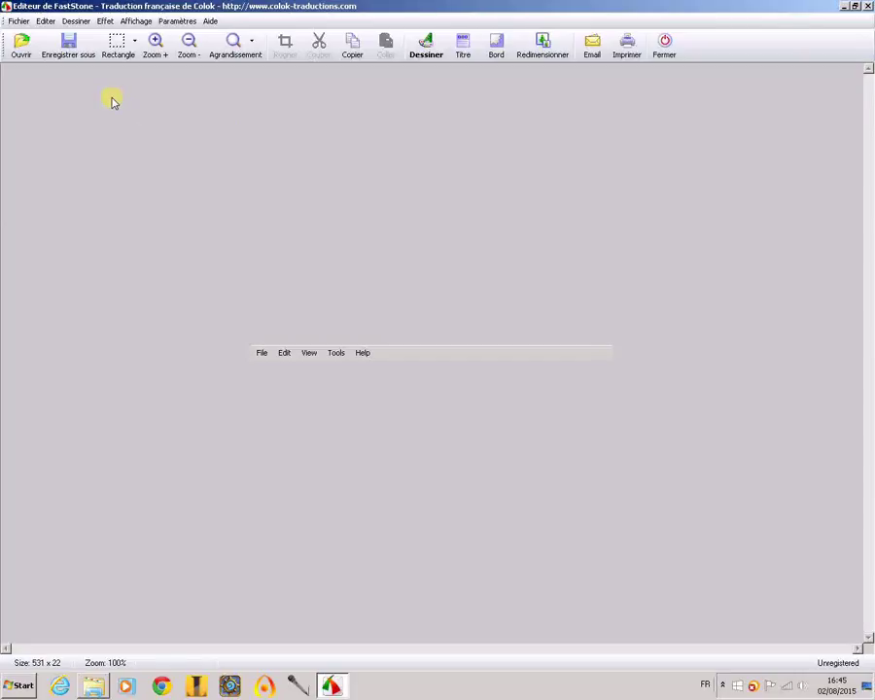
Step: Check which file formats the capture can be saved in, leaving the editor without saving
click(69, 48)
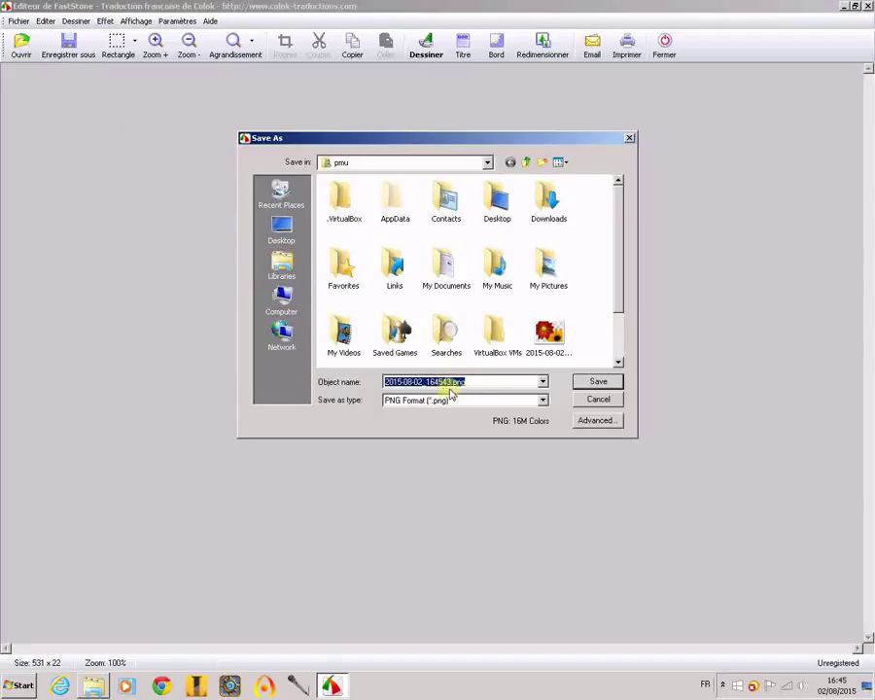
click(543, 400)
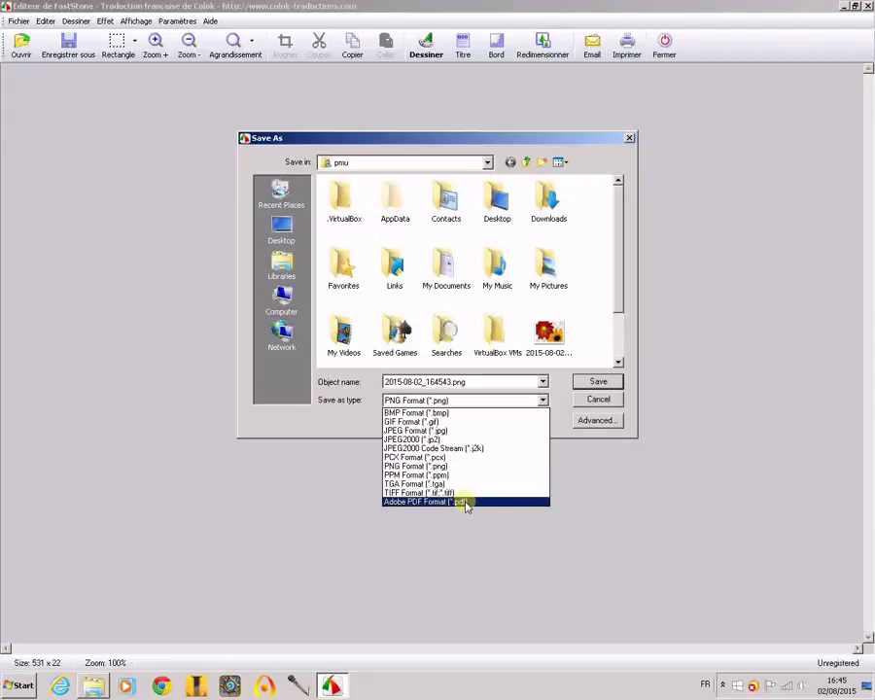
click(562, 414)
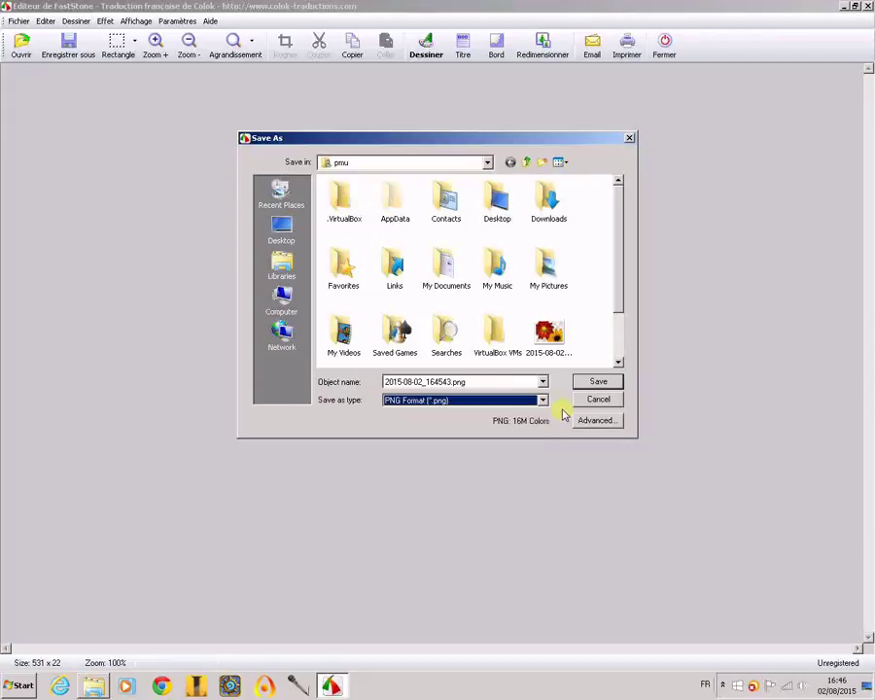
click(631, 140)
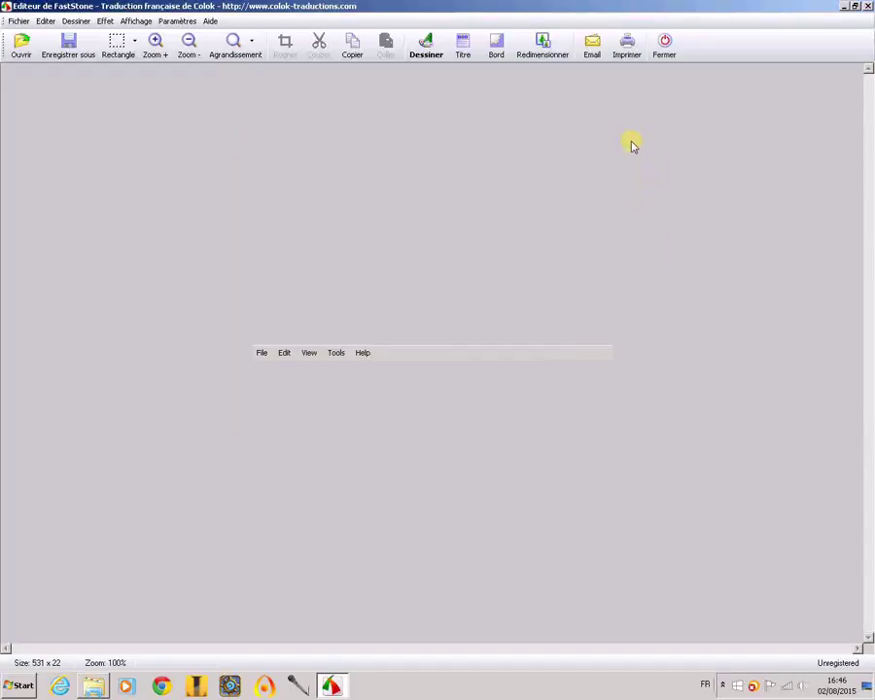
click(868, 8)
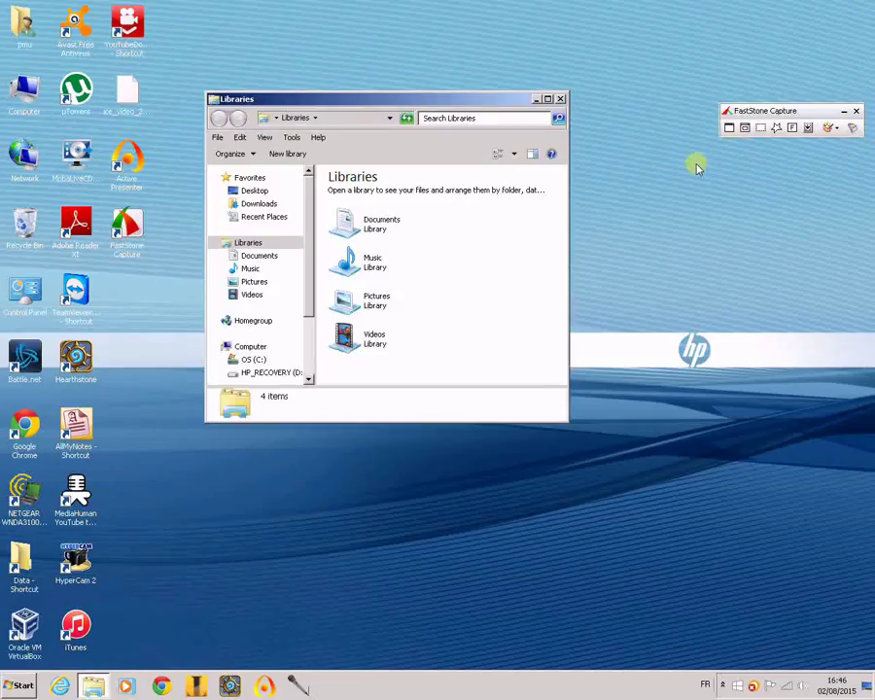
Step: Capture a freehand region of about 473 x 424 pixels over the Libraries window, followed by the full screen, closing both captures unsaved
click(777, 130)
mouse_move(362, 169)
mouse_down()
mouse_move(448, 72)
mouse_move(480, 87)
mouse_move(636, 206)
mouse_move(683, 329)
mouse_move(571, 354)
mouse_move(445, 305)
mouse_move(405, 344)
mouse_move(364, 255)
mouse_move(363, 167)
mouse_up()
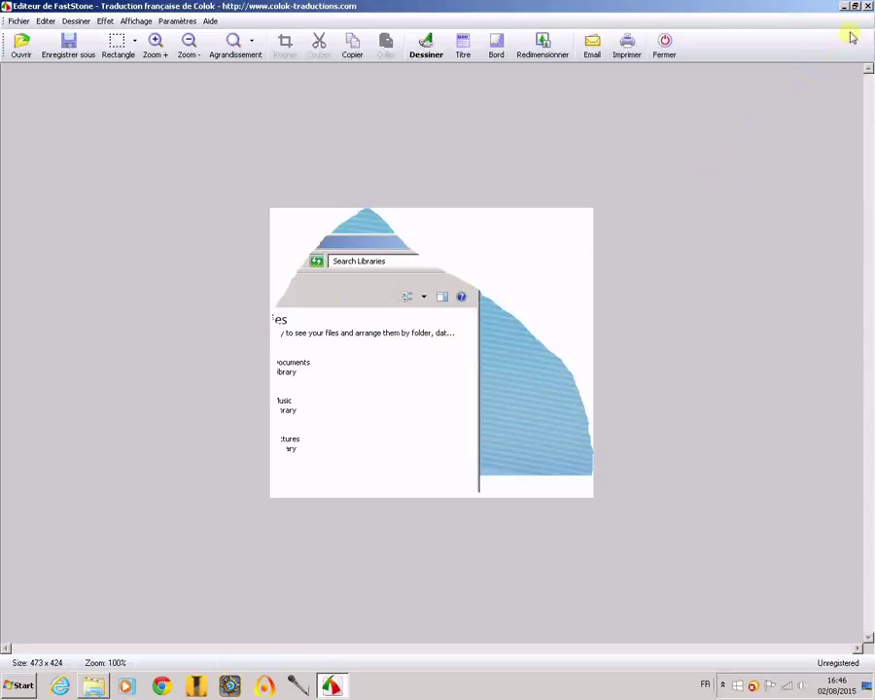
click(868, 7)
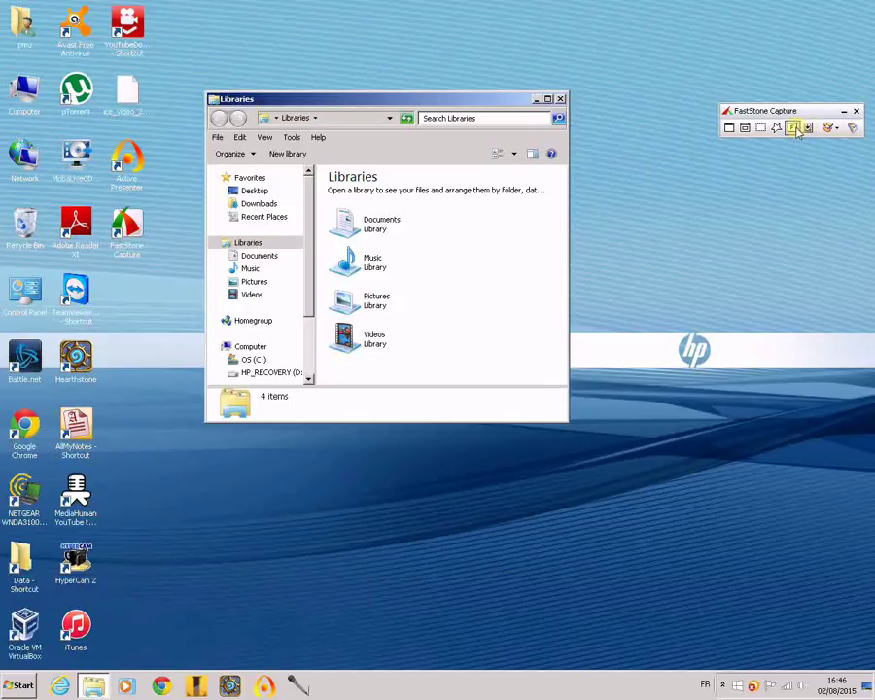
click(794, 127)
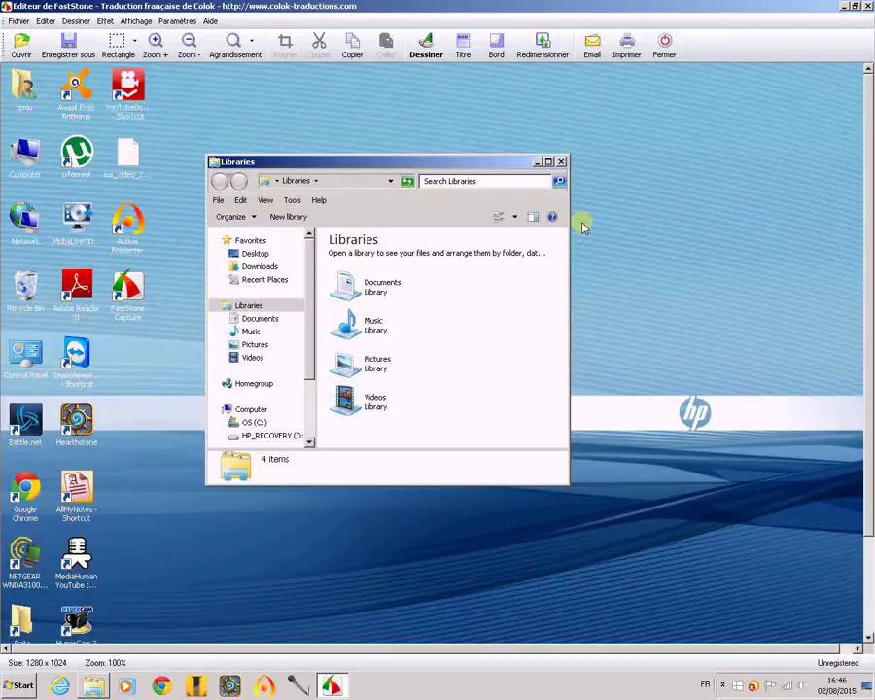
click(869, 7)
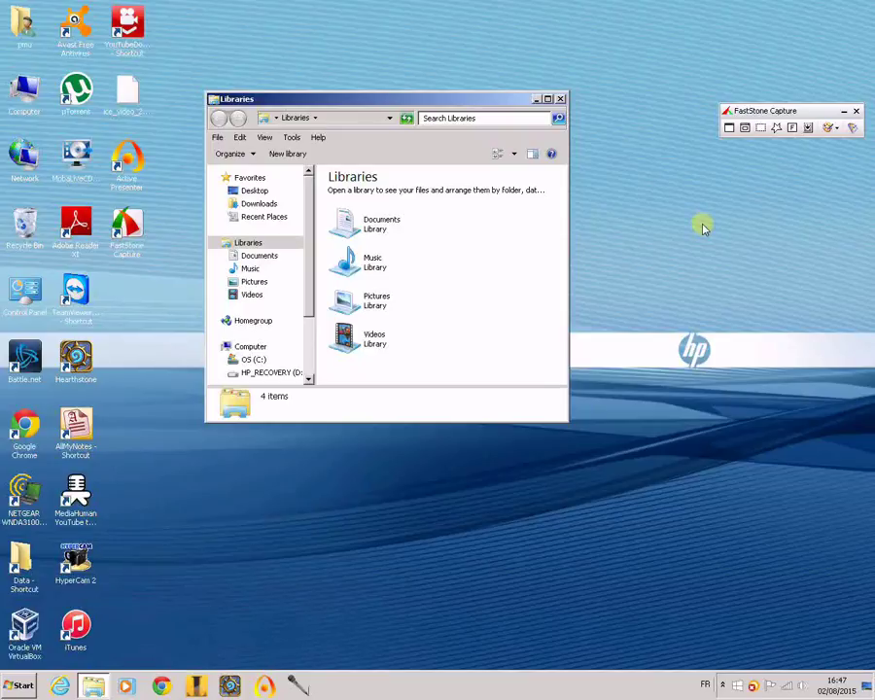
Step: Open the Gratilog.net FastStone Capture page from the ISPT bookmarks folder in Chrome
click(161, 686)
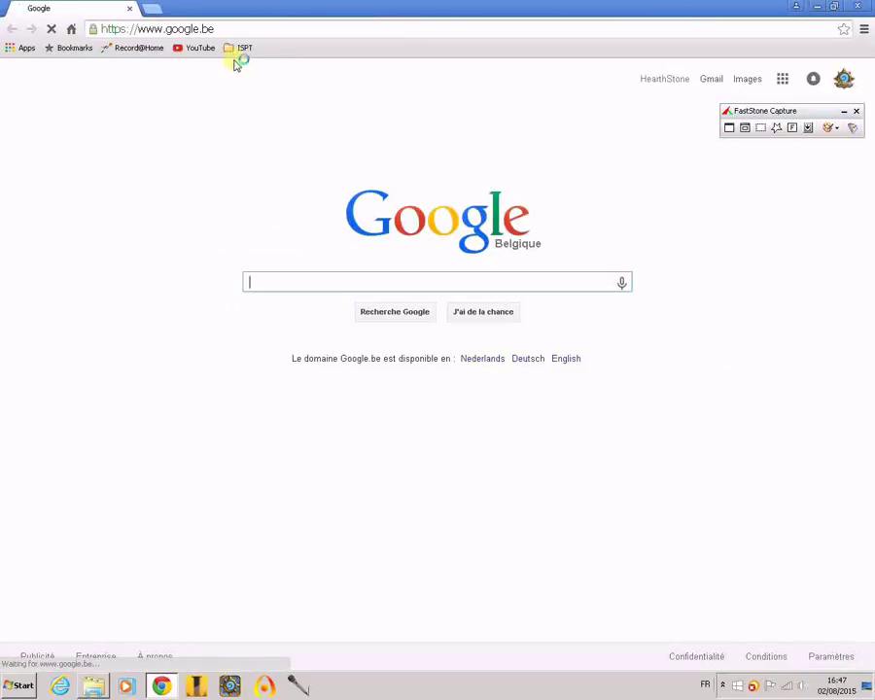
click(242, 51)
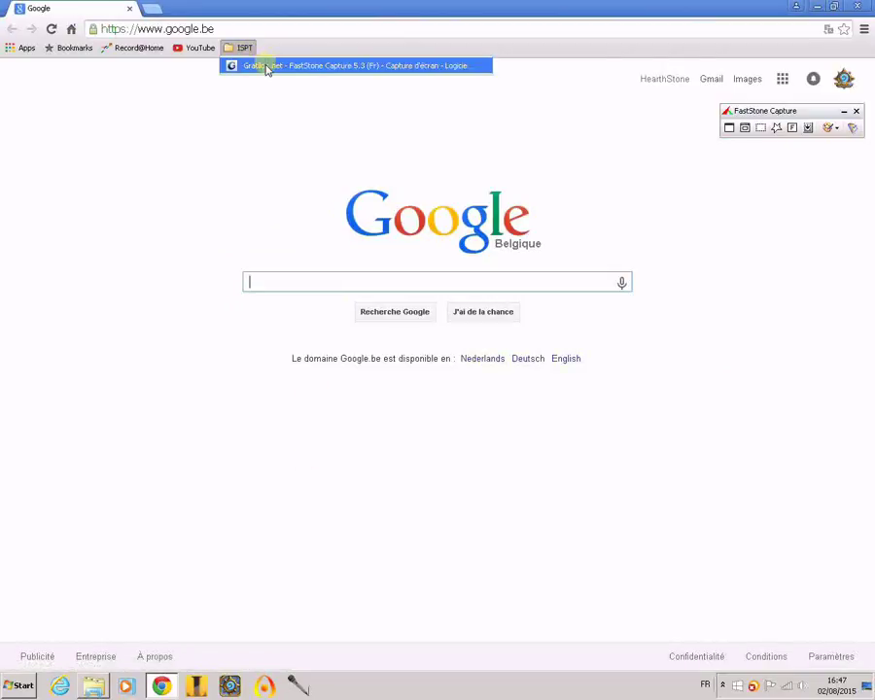
click(266, 66)
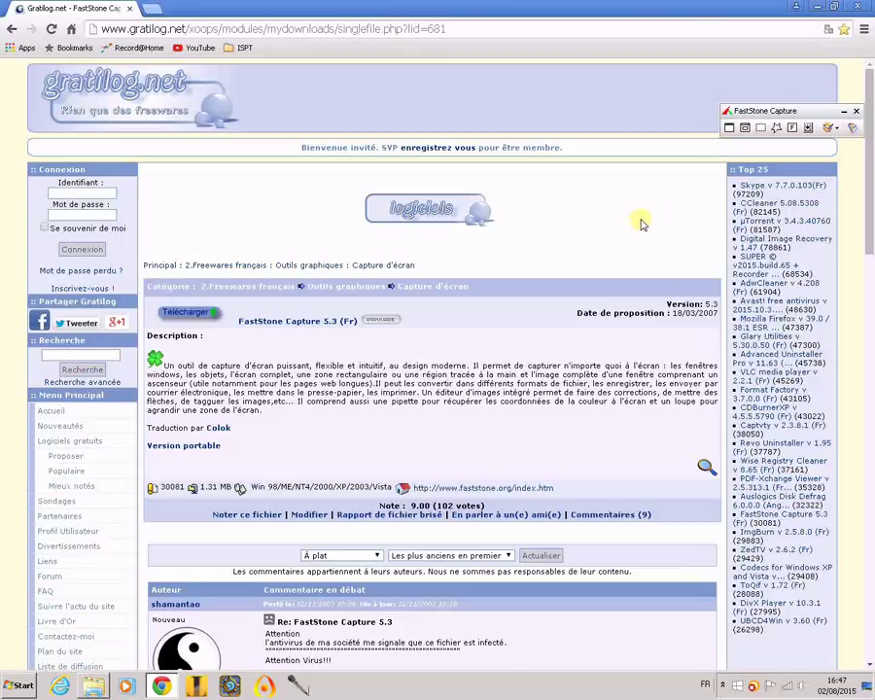
Step: Set the capture output to "Dans un fichier (Enregistrement Auto)" and capture the whole Gratilog page as a scrolling window
click(836, 130)
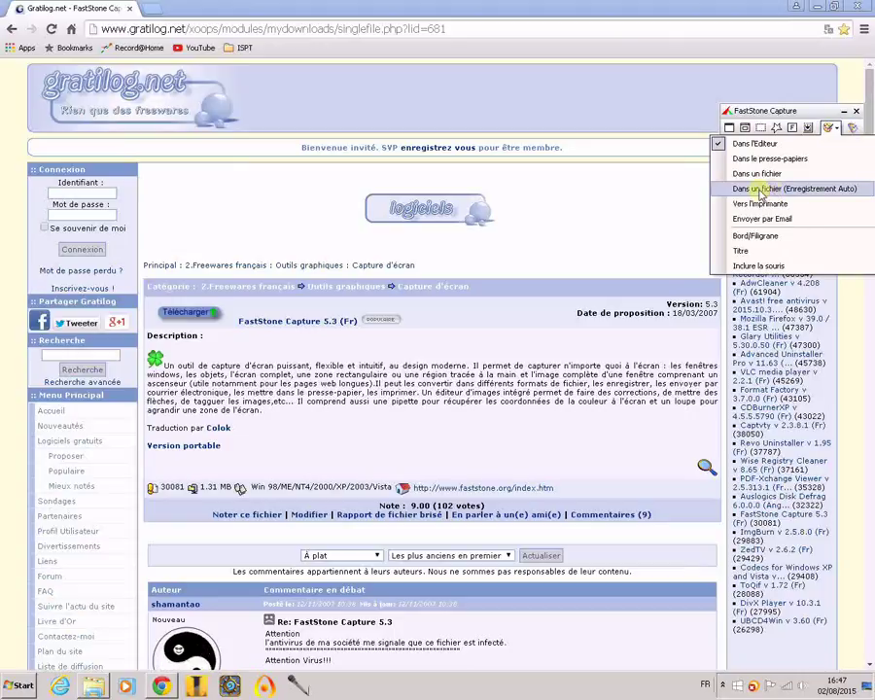
click(778, 189)
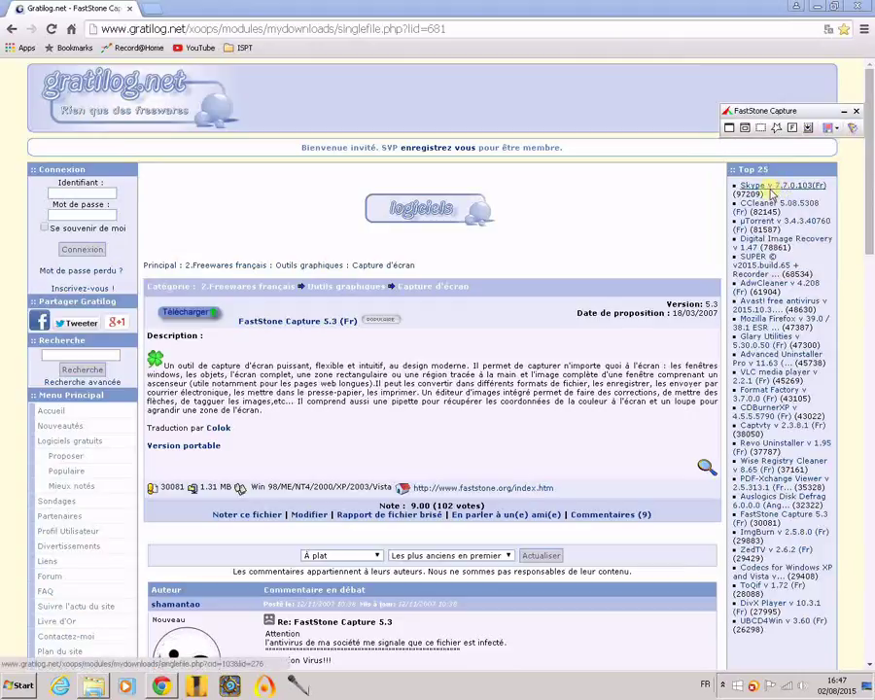
click(808, 134)
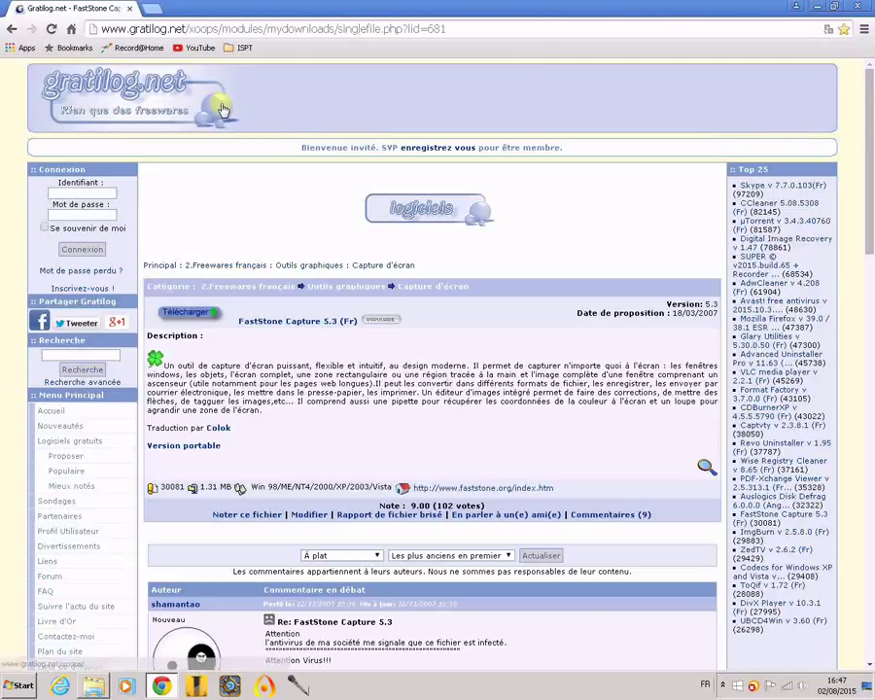
key(Escape)
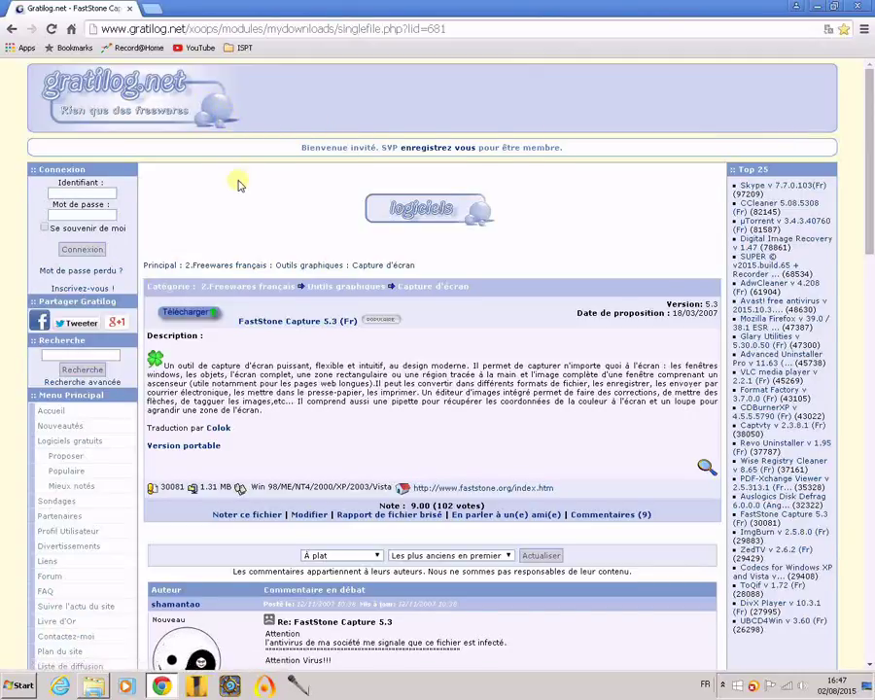
click(240, 185)
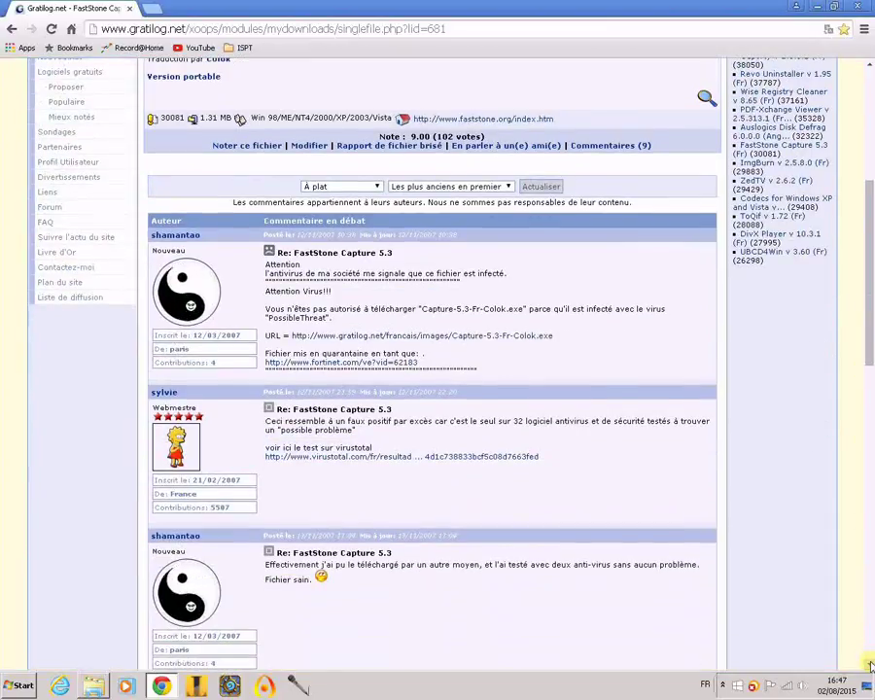
scroll(872, 665, down, 6)
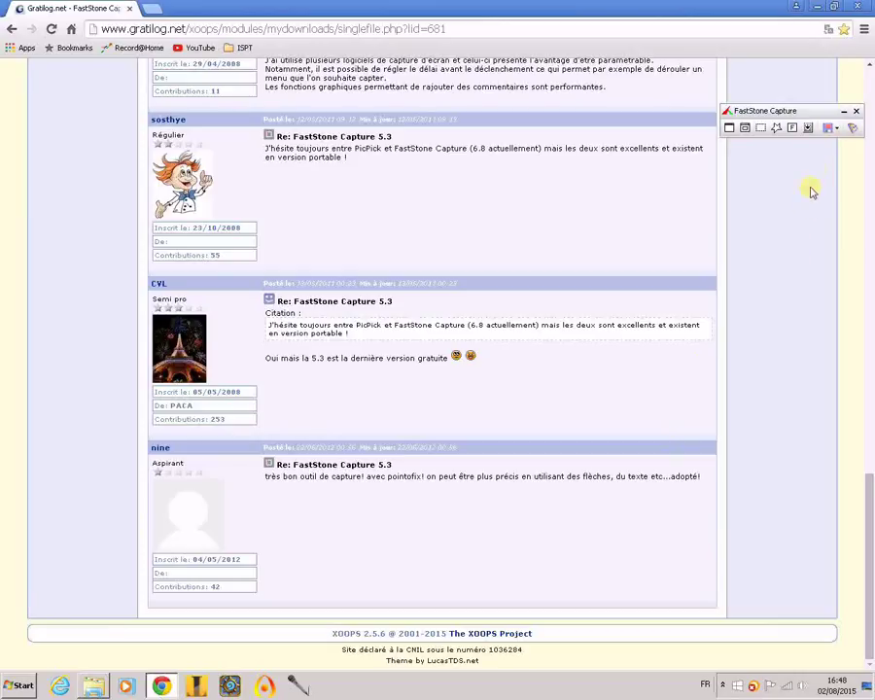
Step: Close Chrome and view the auto-saved capture 2015-08-02_164801.png in the user's profile folder under C:\Users, closing the viewer and folder window
click(860, 8)
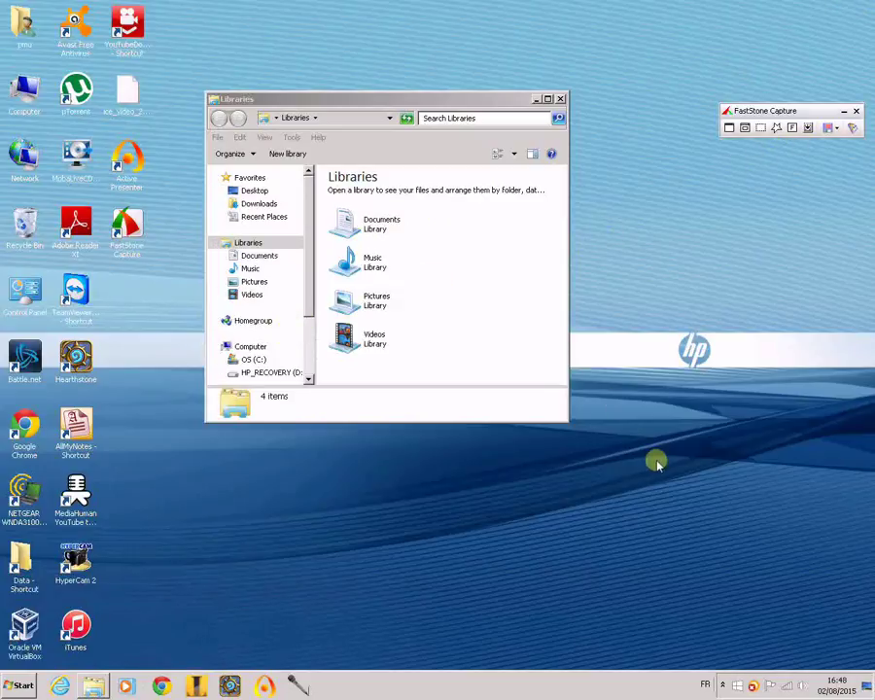
click(251, 359)
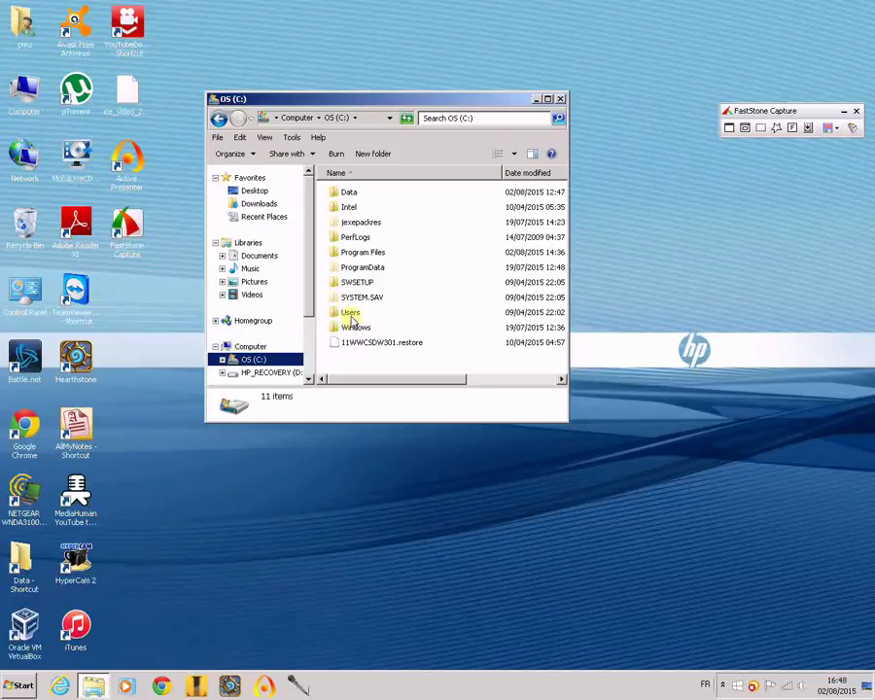
double_click(351, 314)
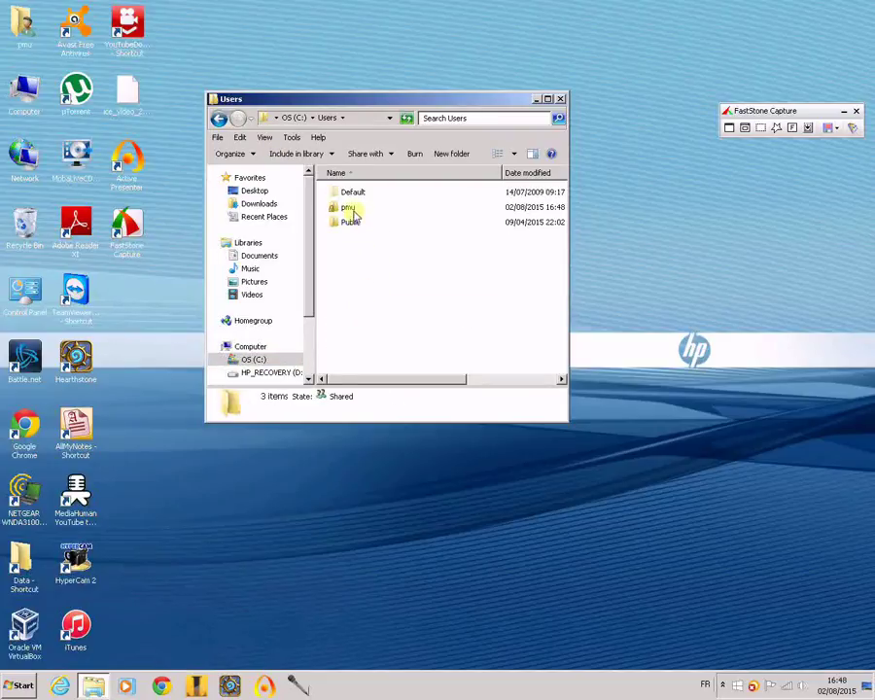
double_click(352, 210)
scroll(394, 287, down, 2)
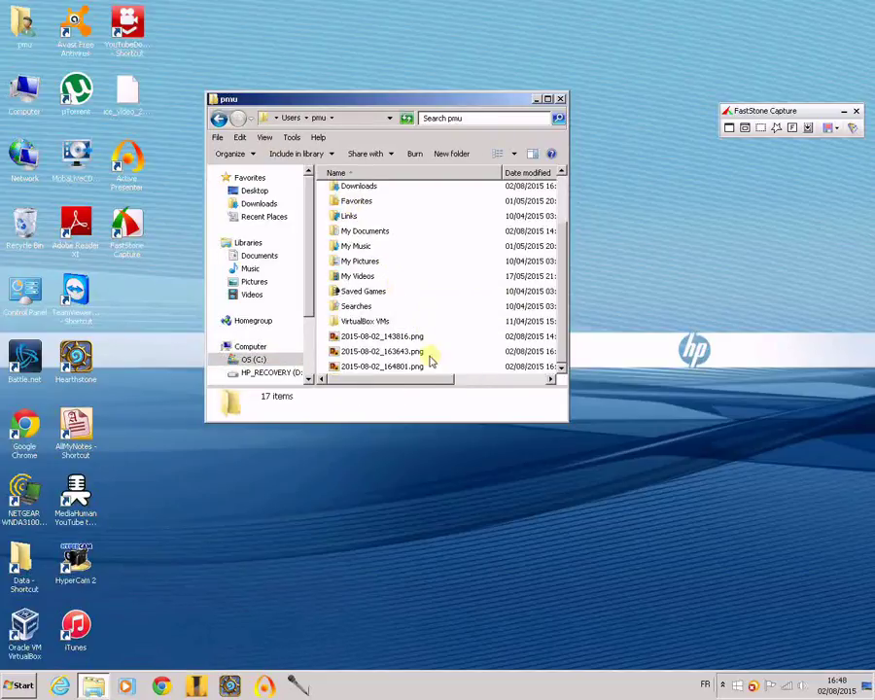
drag(405, 384, 368, 381)
double_click(368, 366)
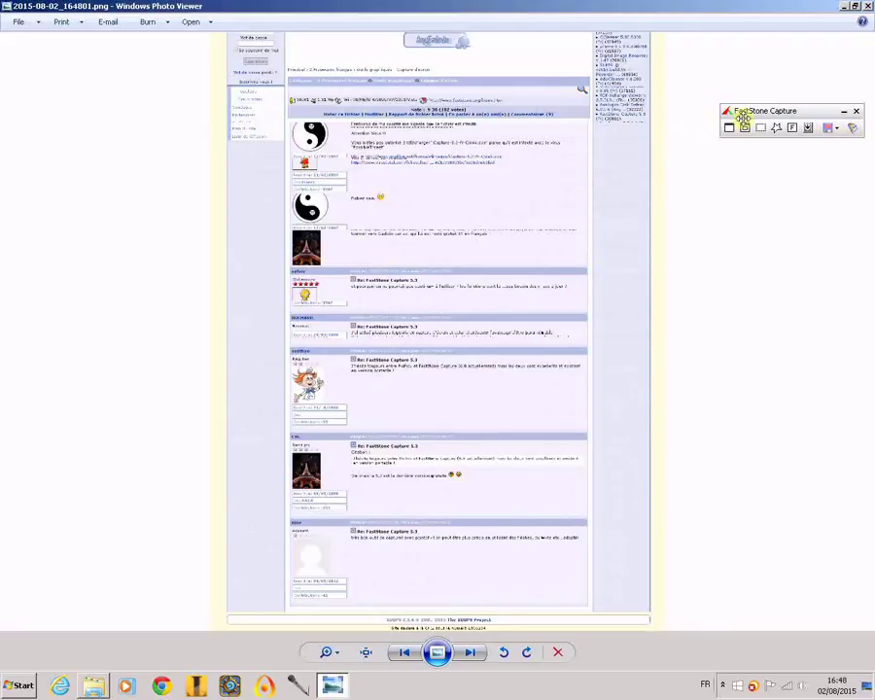
click(868, 7)
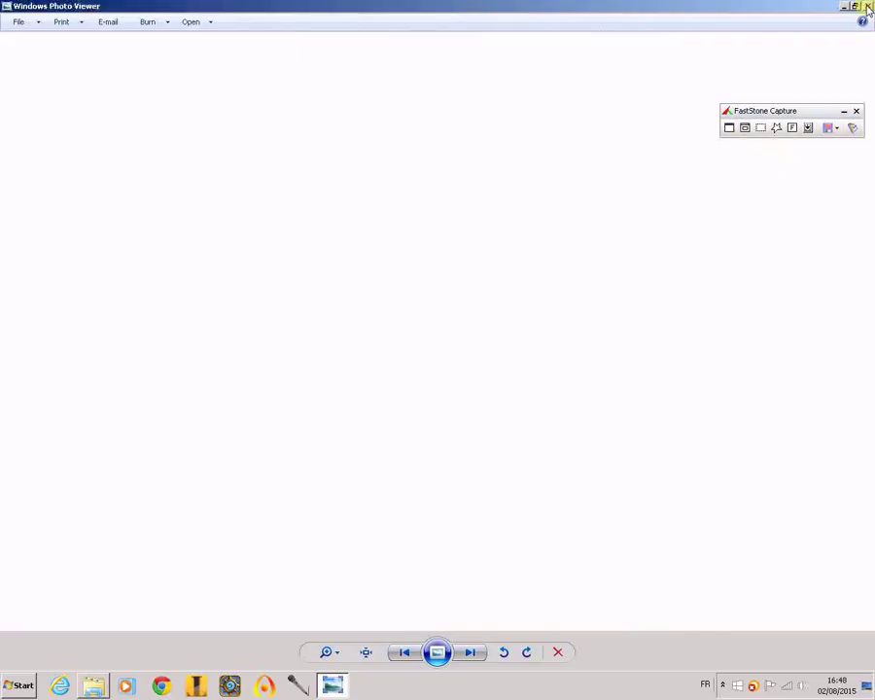
click(561, 98)
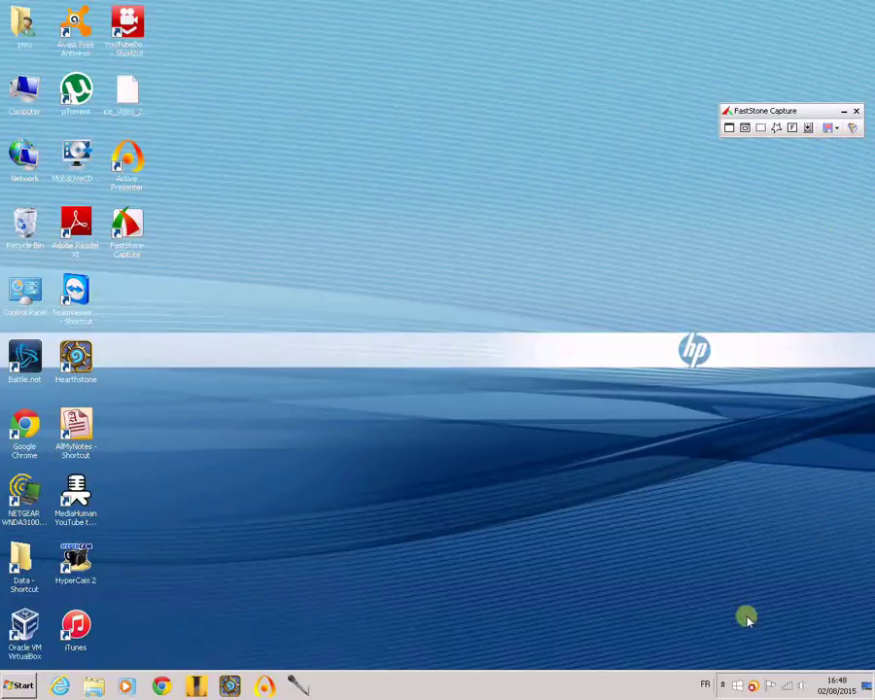
Step: Set the FastStone Capture output destination to "Dans l'Editeur" from its notification area icon
click(723, 682)
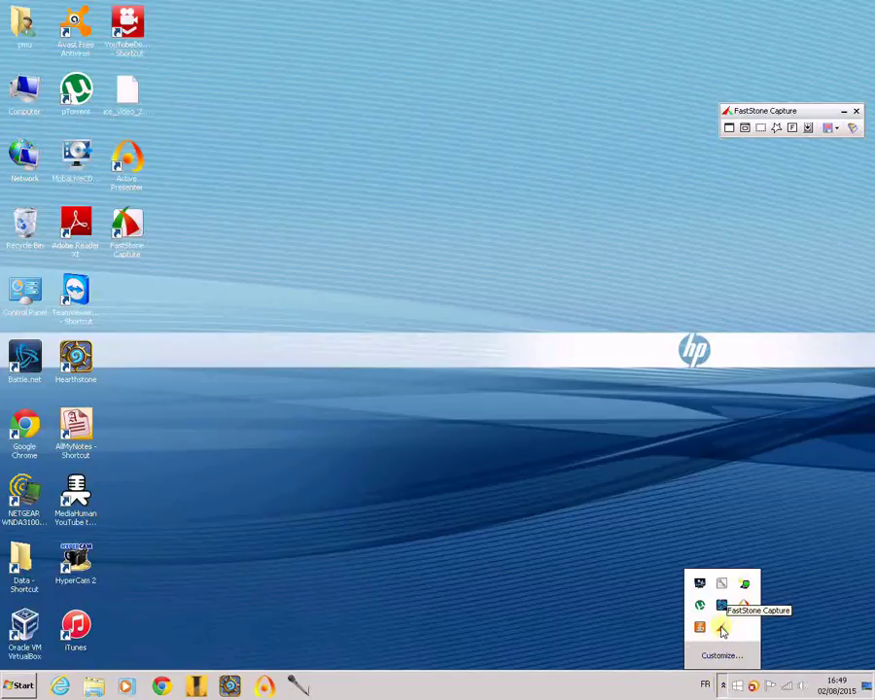
right_click(722, 630)
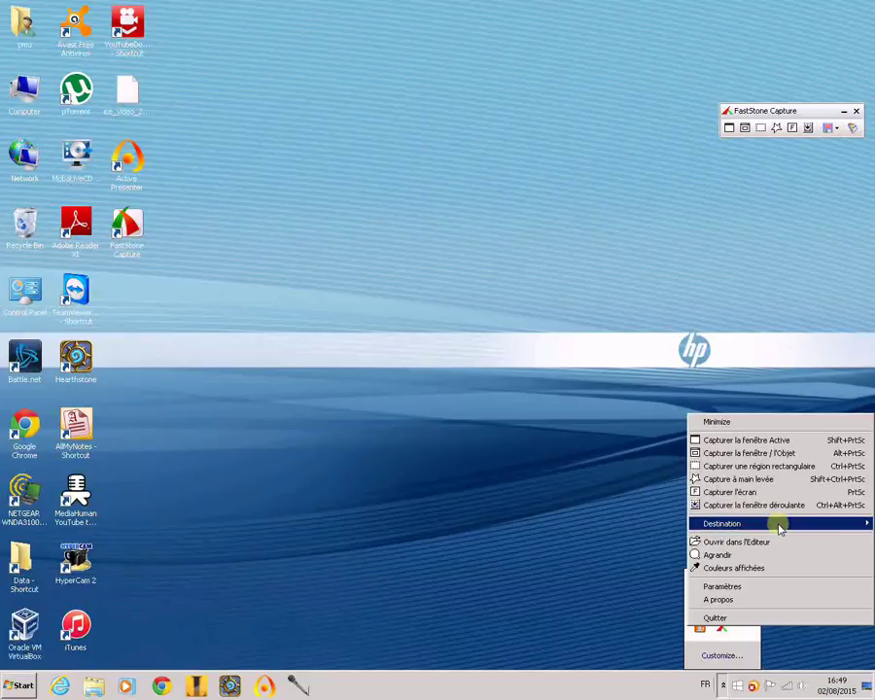
mouse_move(777, 524)
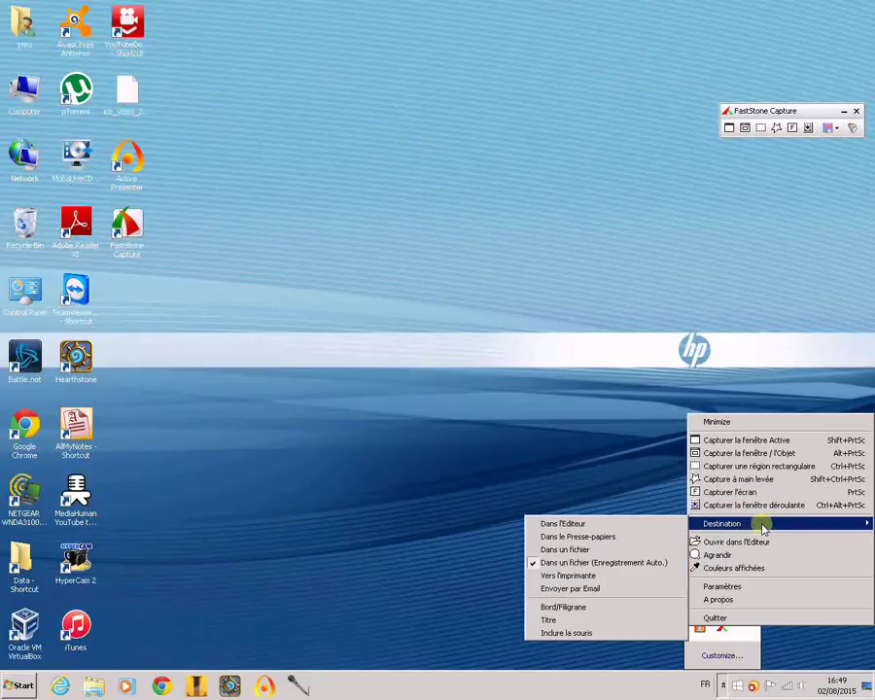
click(584, 525)
Step: Enable "Lancer au démarrage de Windows" in the FastStone Capture settings and apply the change
click(729, 678)
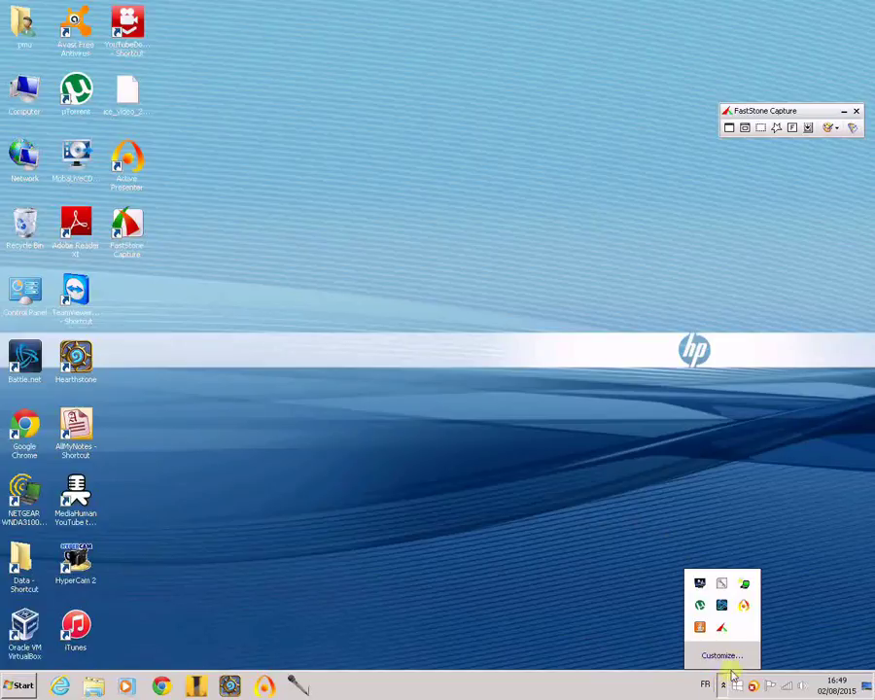
right_click(721, 627)
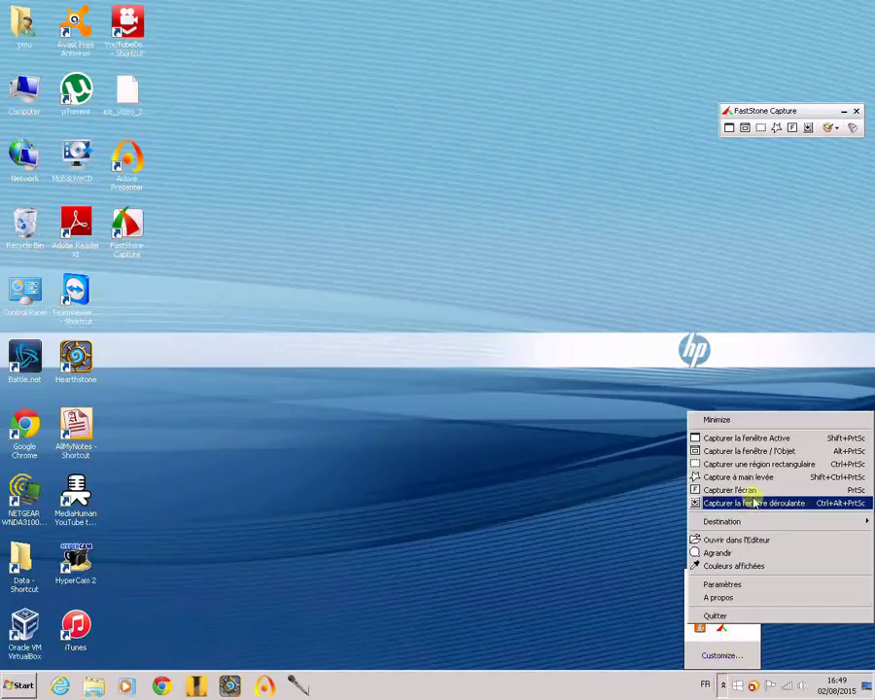
click(722, 584)
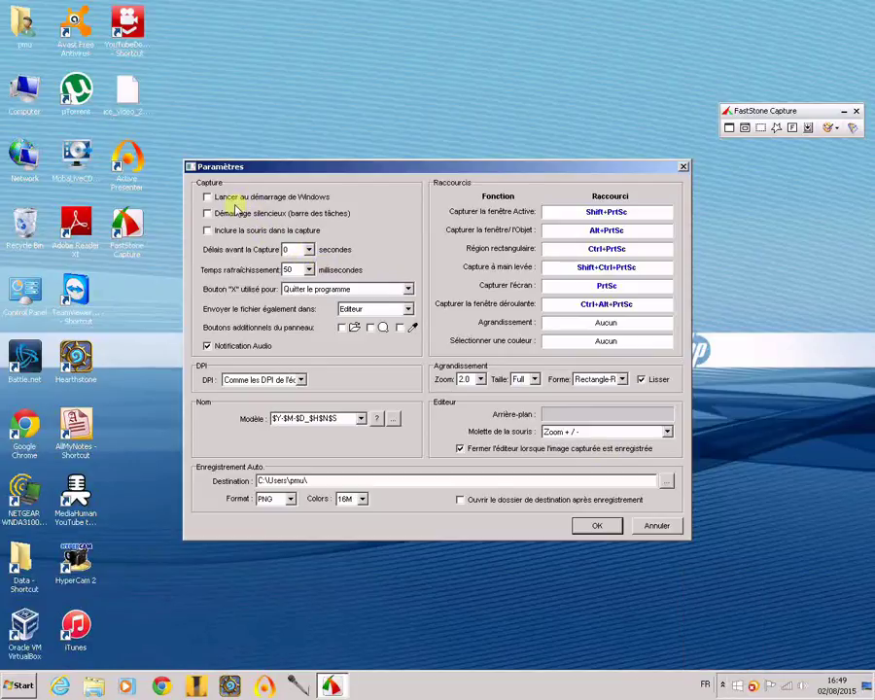
click(207, 198)
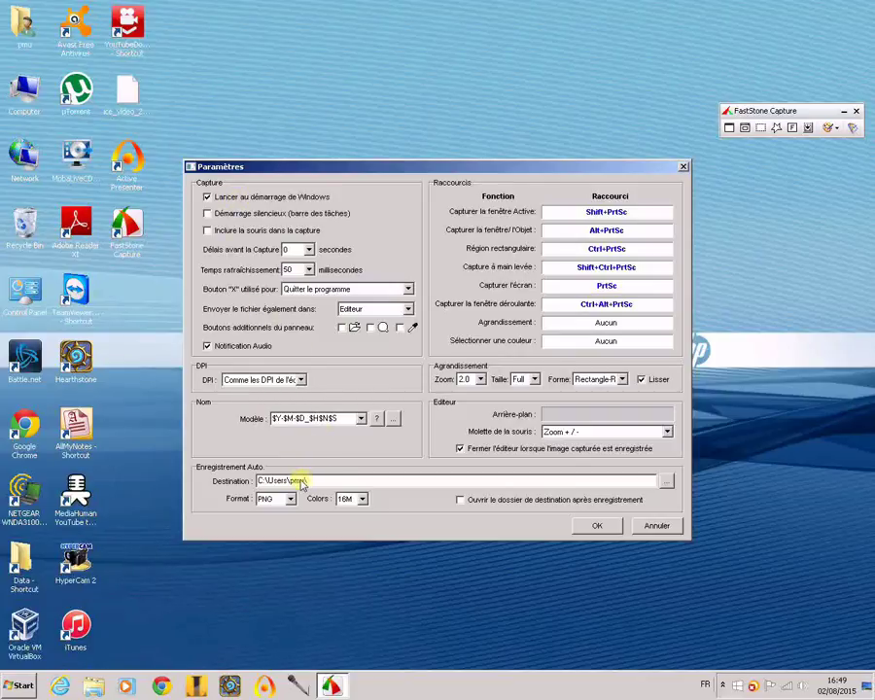
text(\)
click(597, 526)
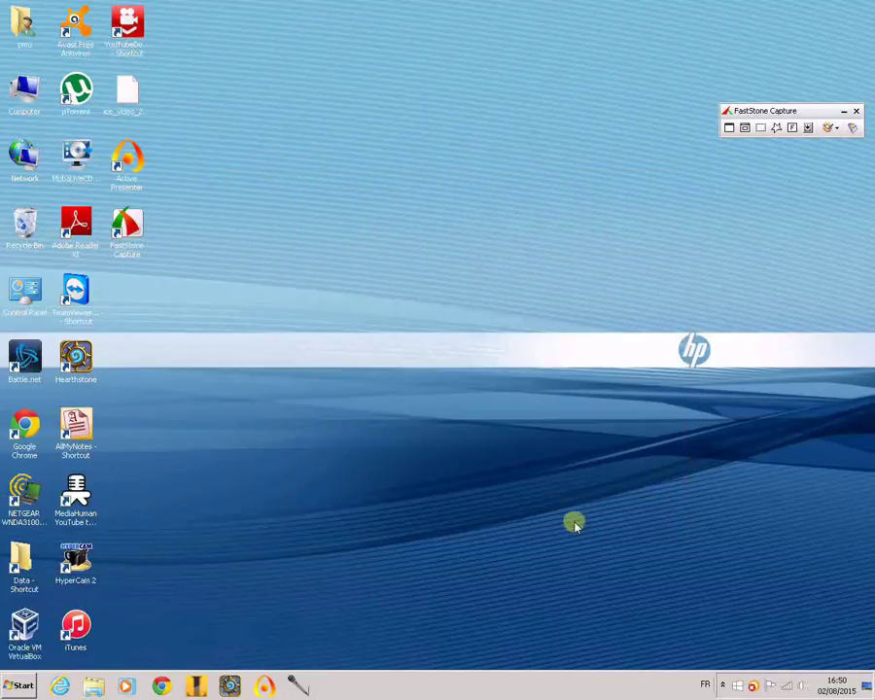
Step: Find WordPad by searching the installed programs for "wordpad" and open it with a blank document
click(34, 685)
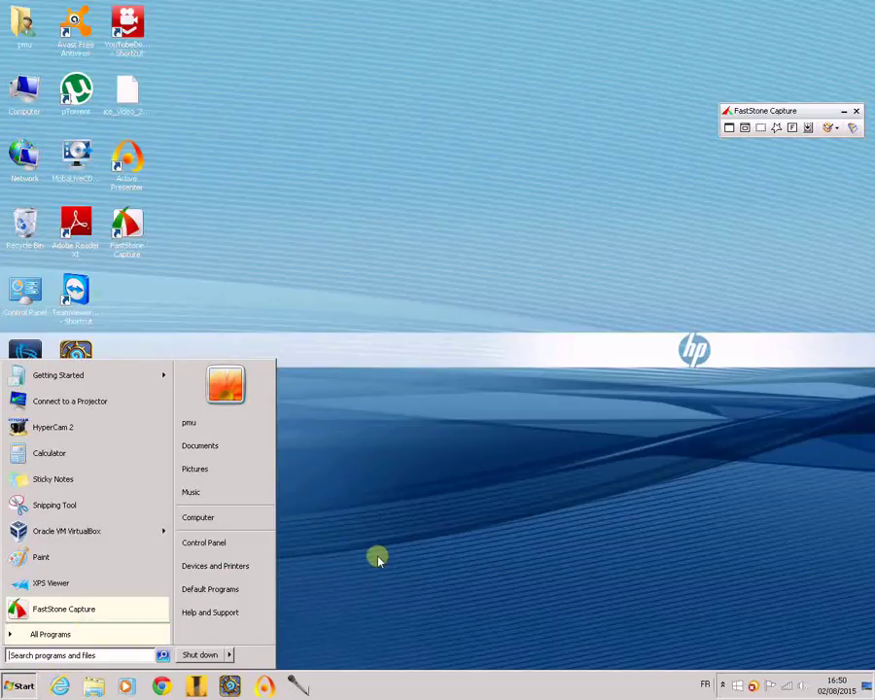
click(136, 638)
scroll(152, 534, down, 6)
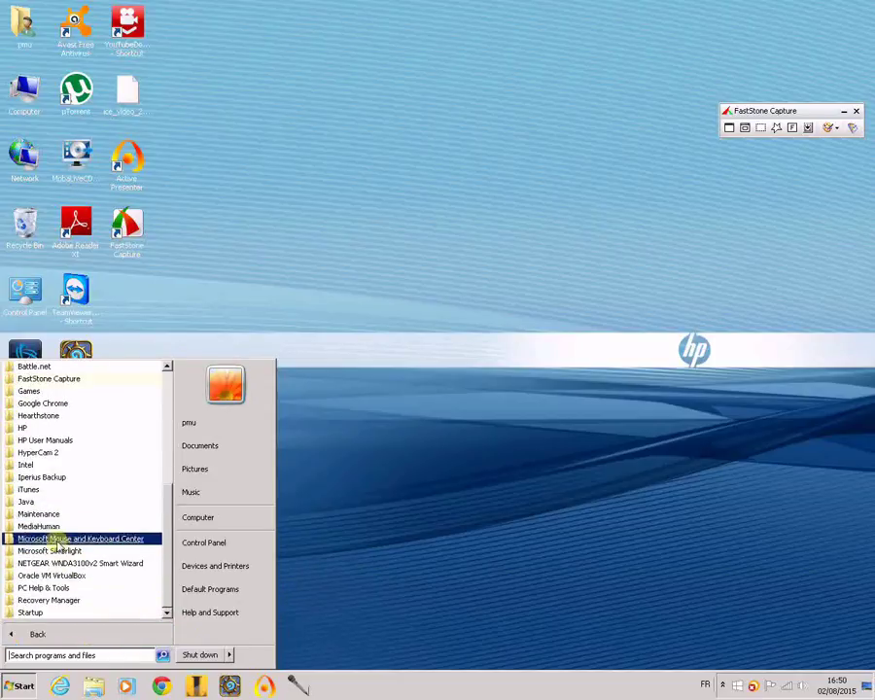
click(62, 654)
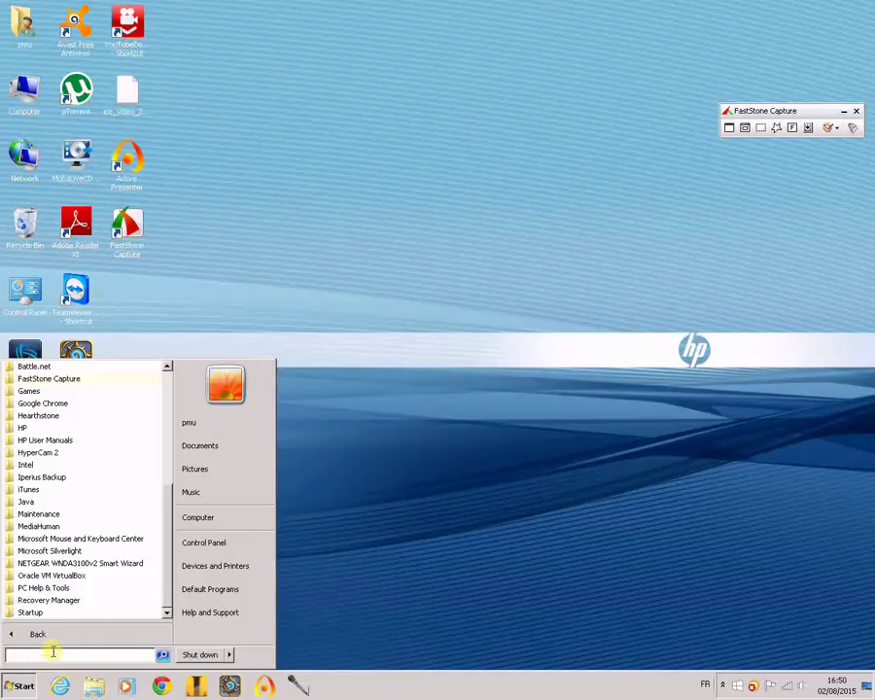
text(wor)
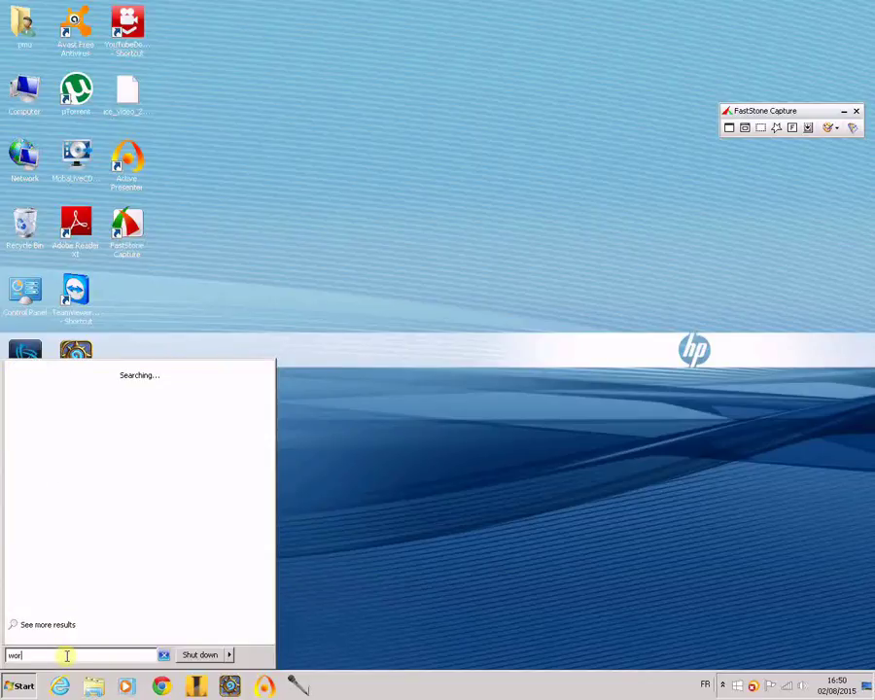
text(dpa)
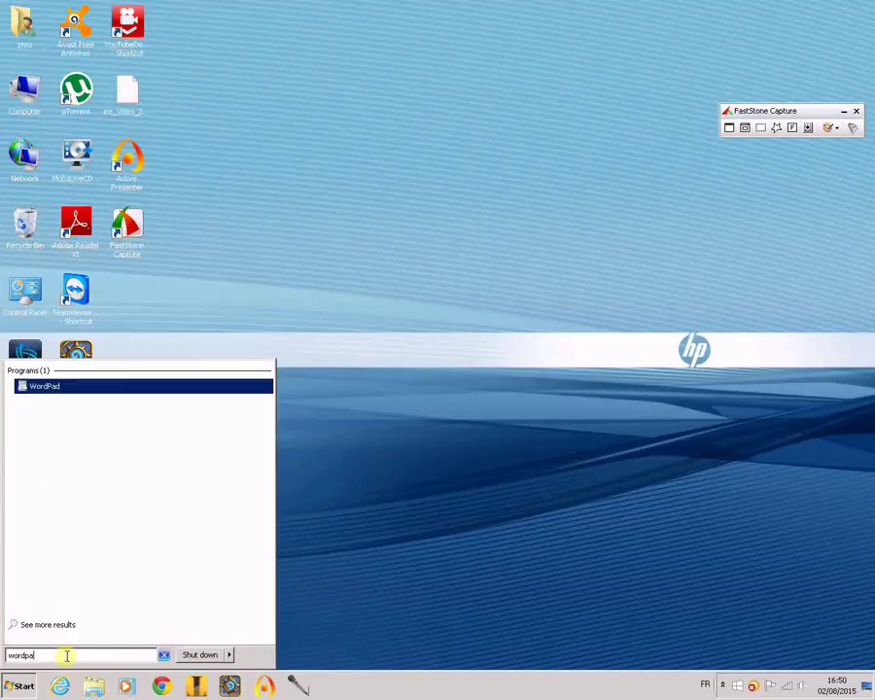
text(d)
click(82, 389)
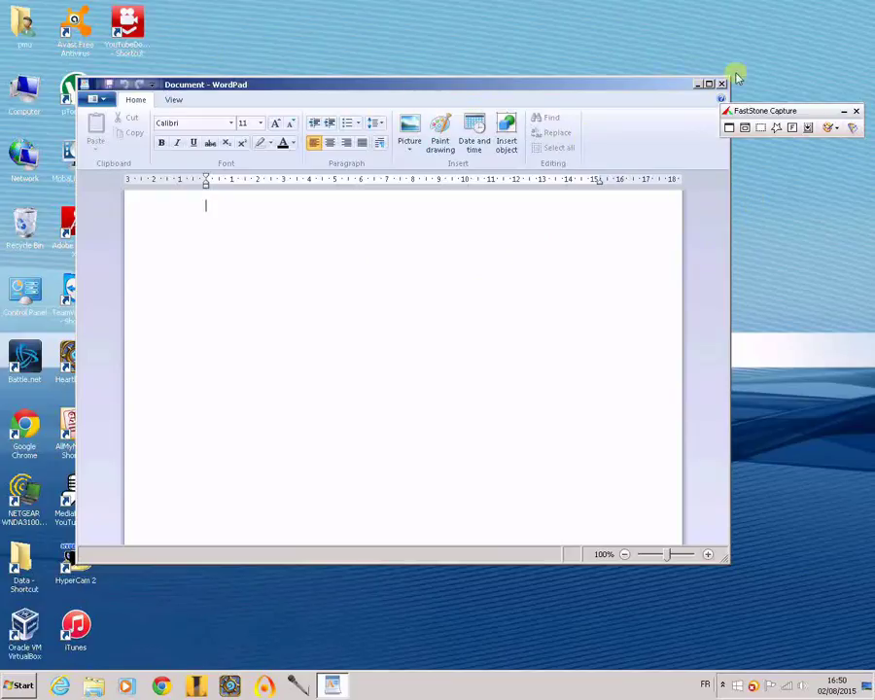
Step: Capture a rectangular region of about 94 x 102 pixels around the Avast Free Antivirus desktop icon and copy the image to the clipboard
click(759, 129)
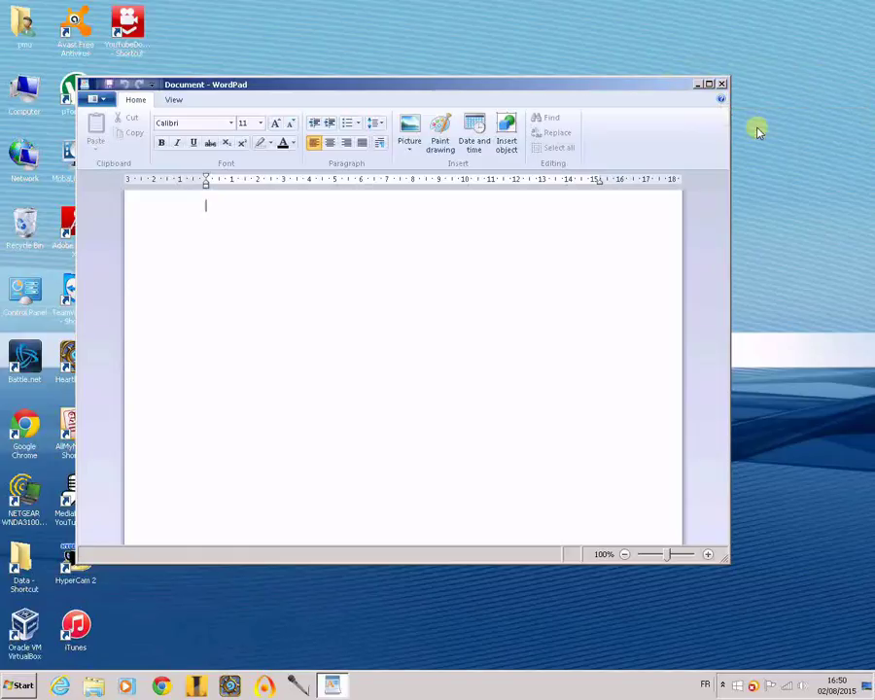
drag(43, 4, 107, 72)
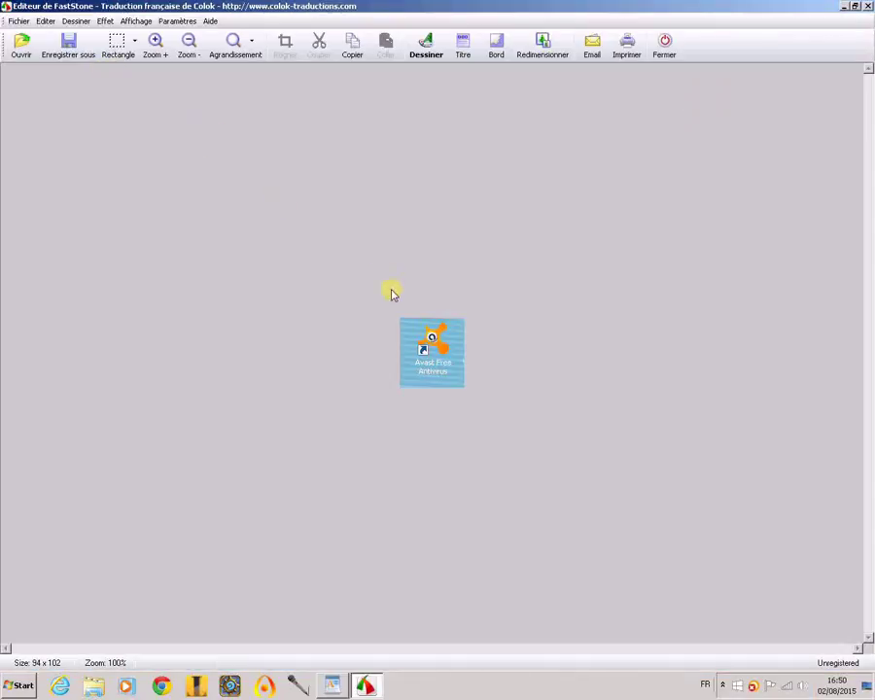
click(46, 21)
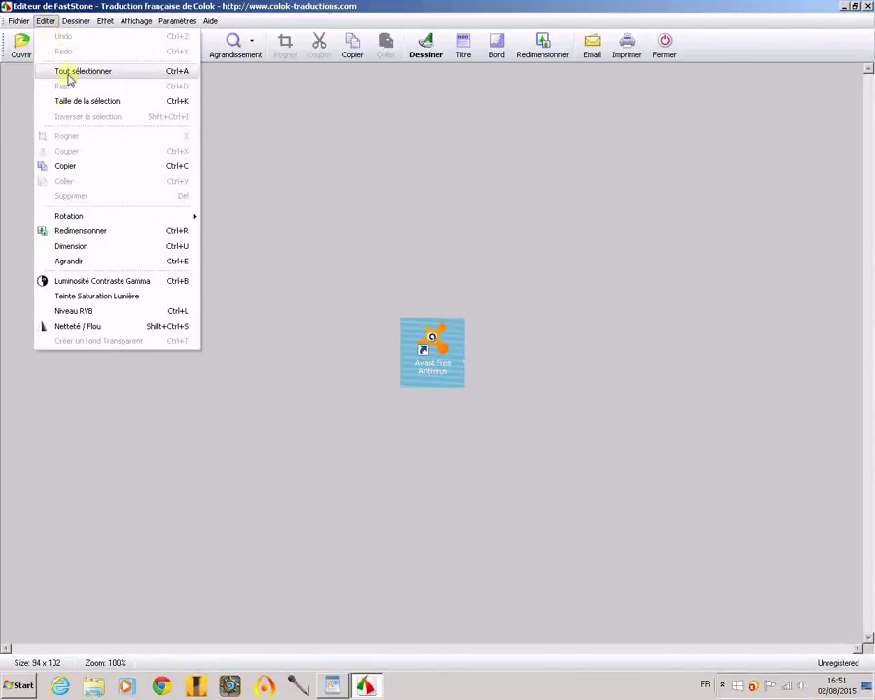
click(67, 166)
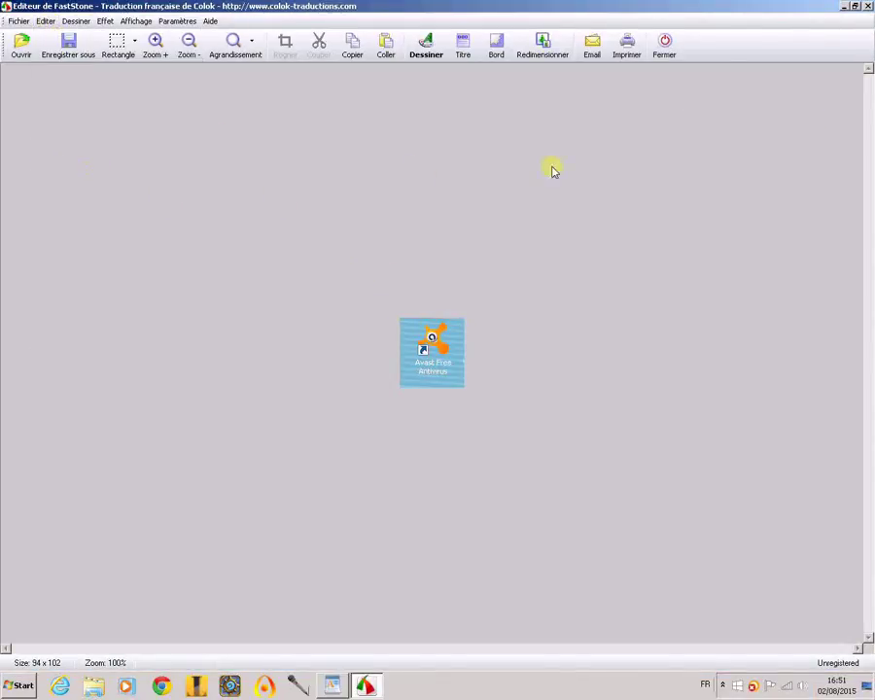
click(842, 6)
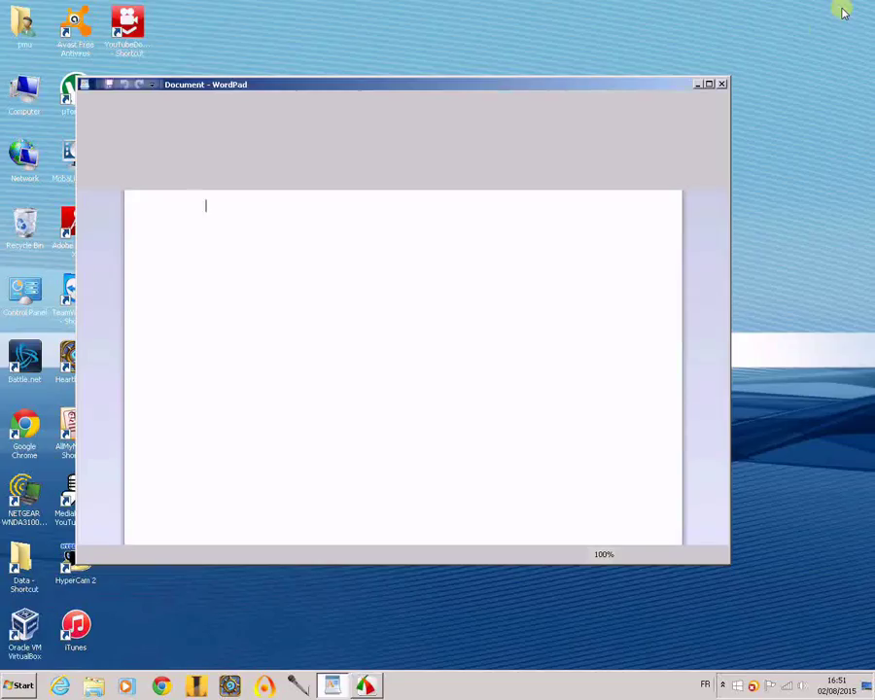
Step: Paste the captured icon into the WordPad document and add the text "fdlkgfldkgmfdlgmlfdgfldm" beside it and "fglfdmgdm" on a new line
right_click(221, 215)
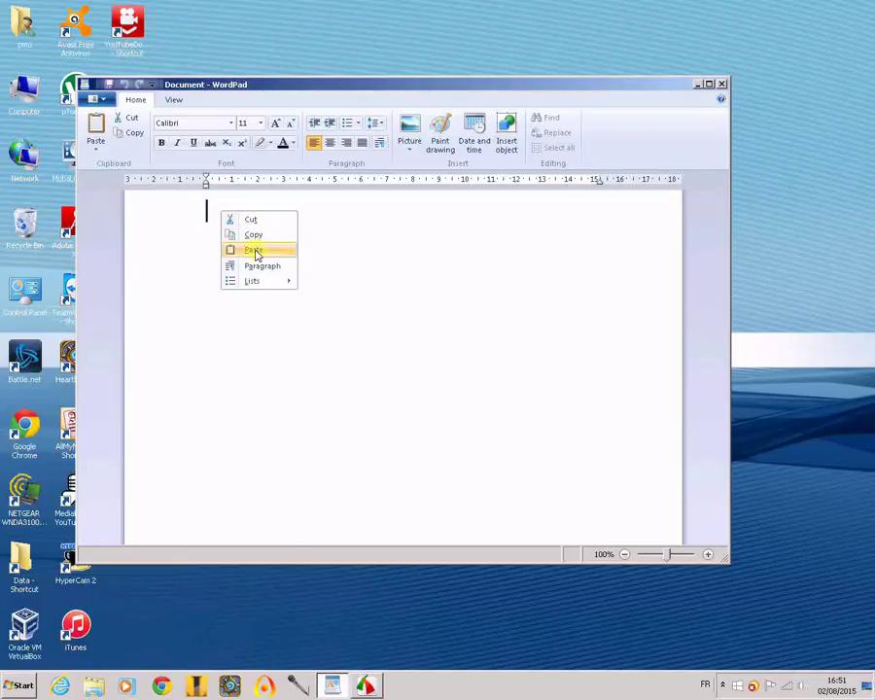
click(256, 251)
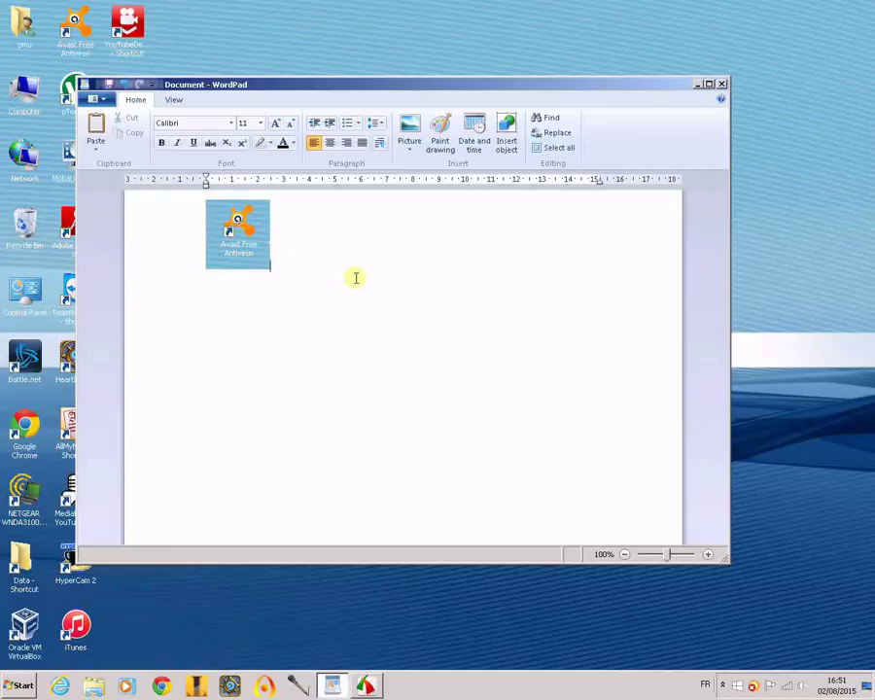
text(fdlkgfldkgmfdlgmlfdgfldm)
key(Return)
text(fglfdmgdm)
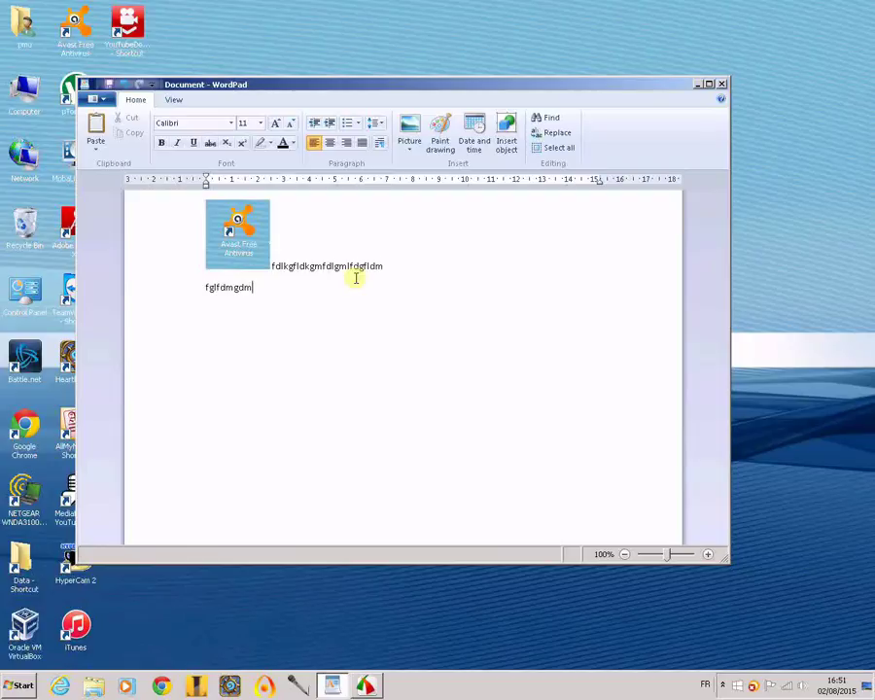
Step: Close the WordPad document containing the pasted Avast icon without saving its changes
key(Return)
click(723, 84)
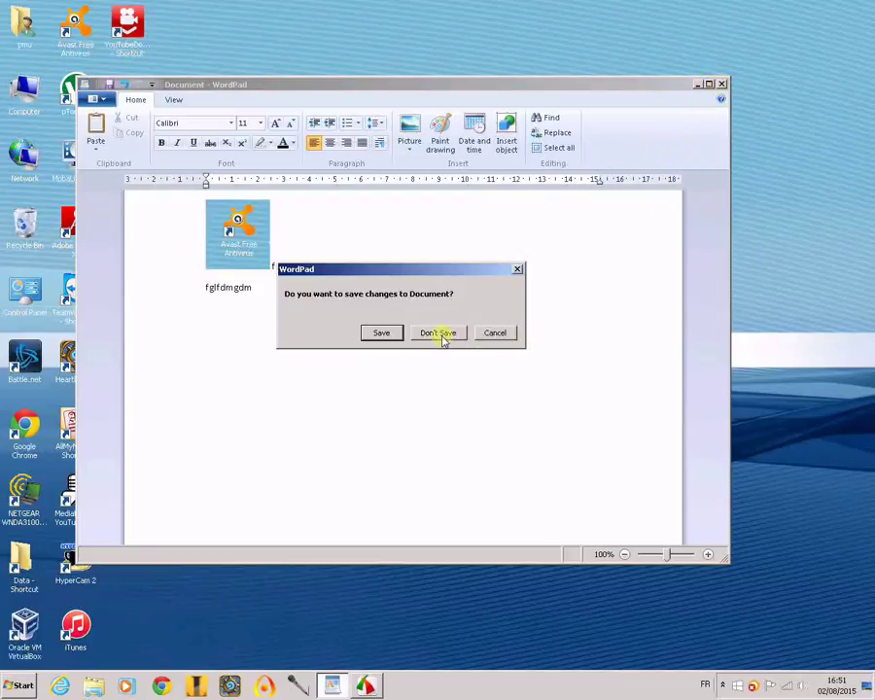
click(444, 334)
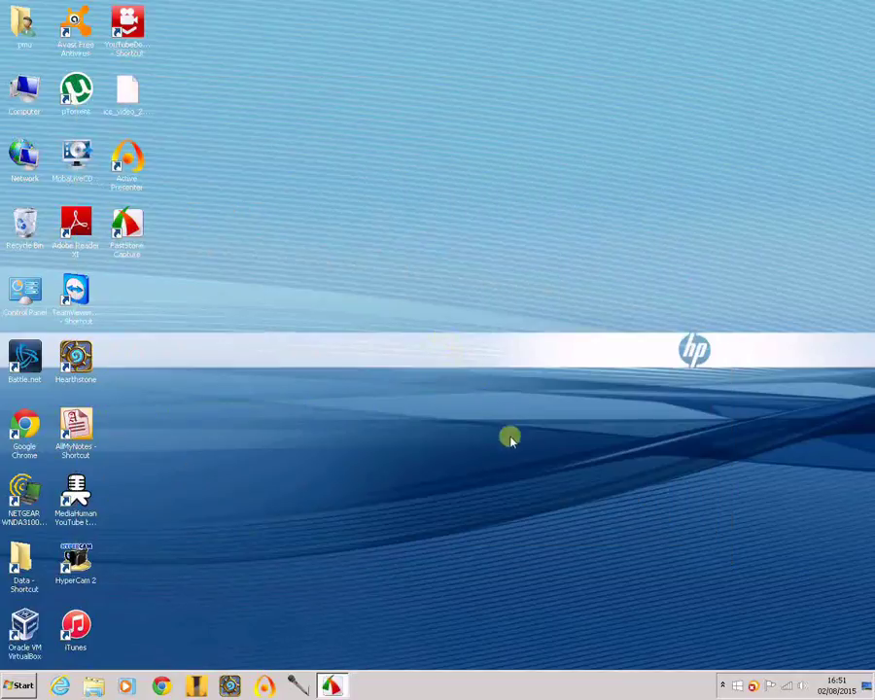
Step: Reveal the hidden notification-area icons and check for the running FastStone Capture icon among them
click(725, 686)
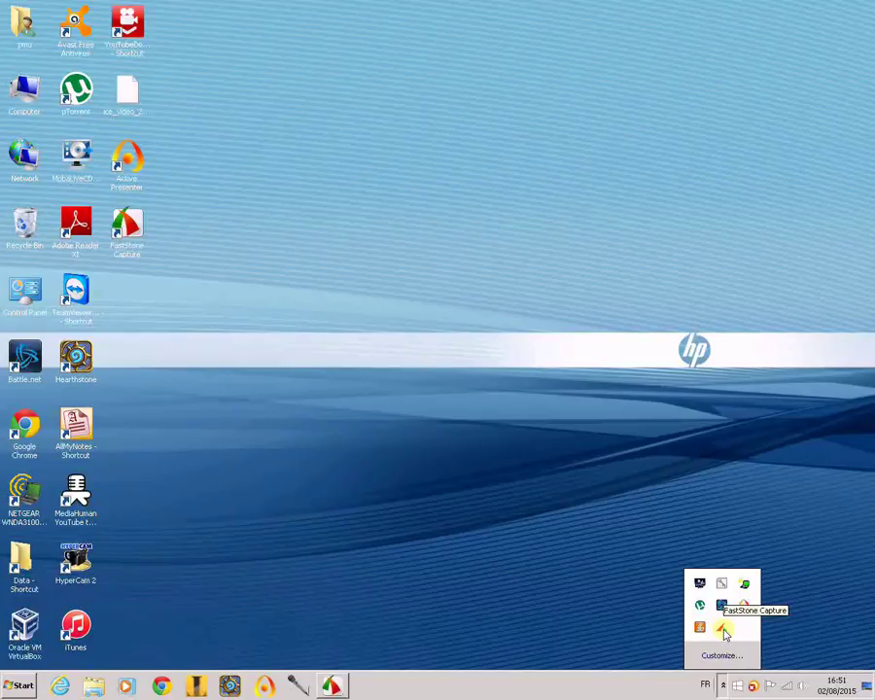
click(550, 457)
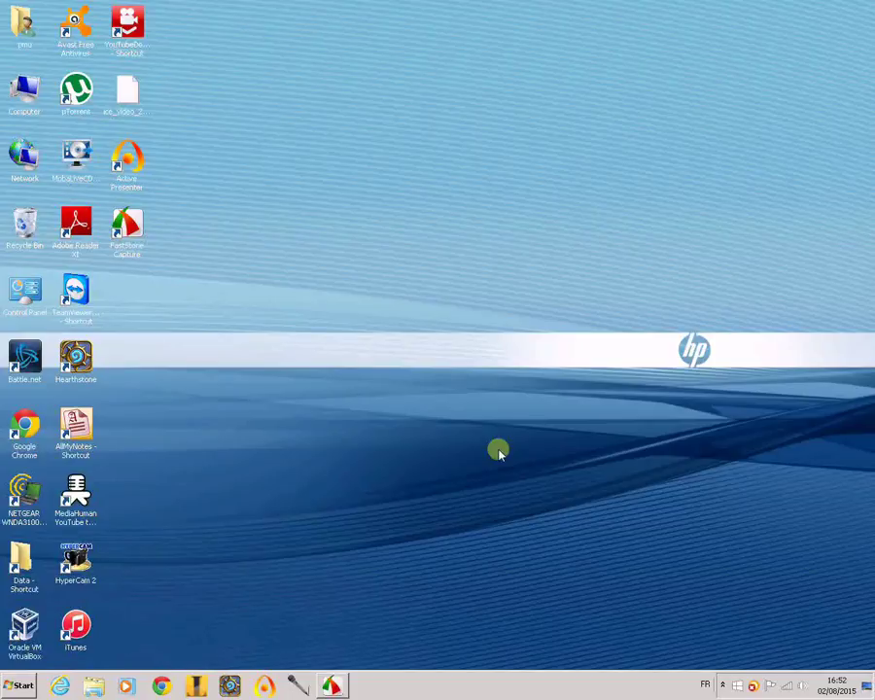
click(722, 684)
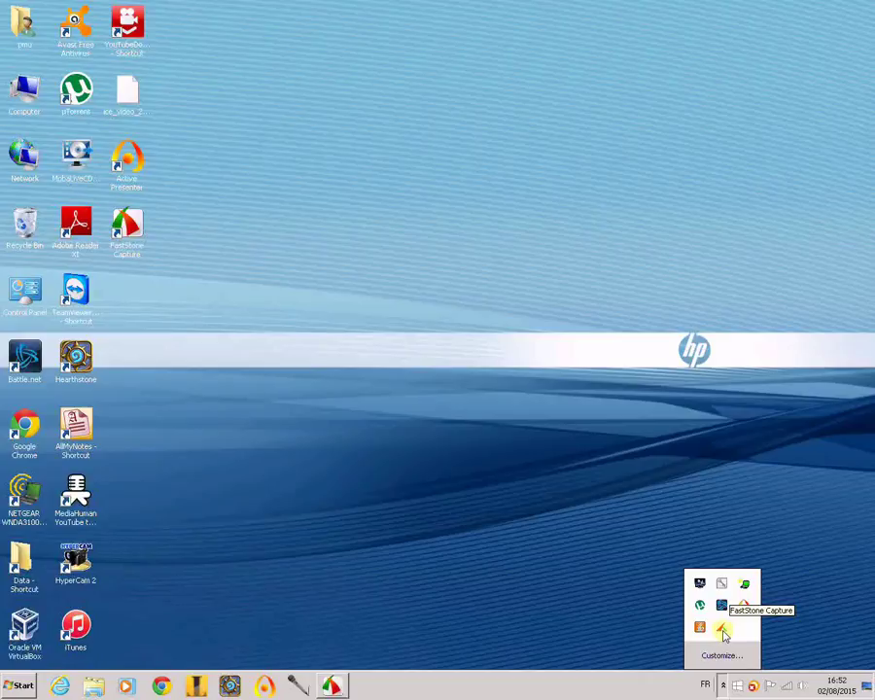
click(723, 633)
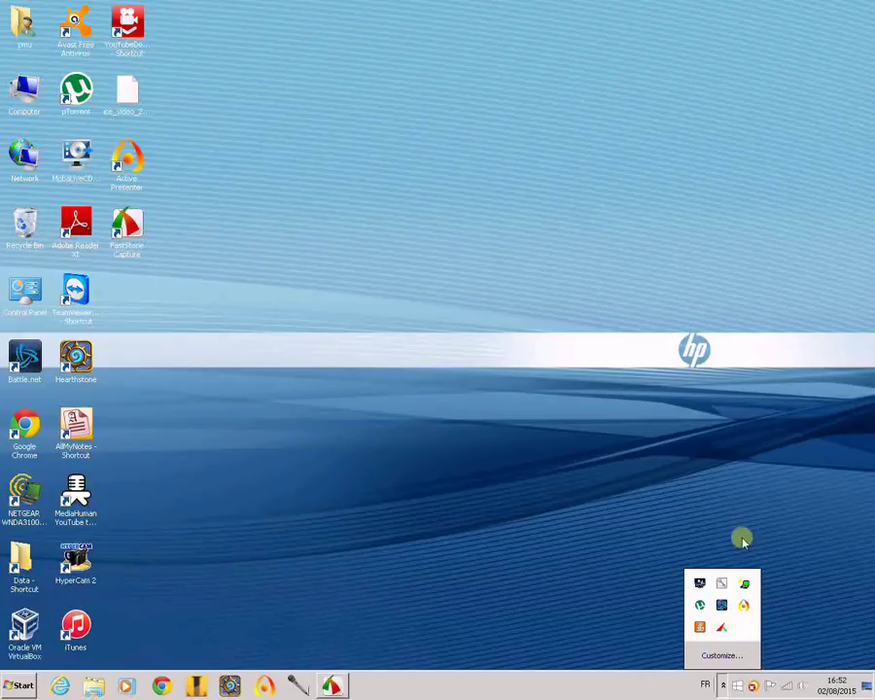